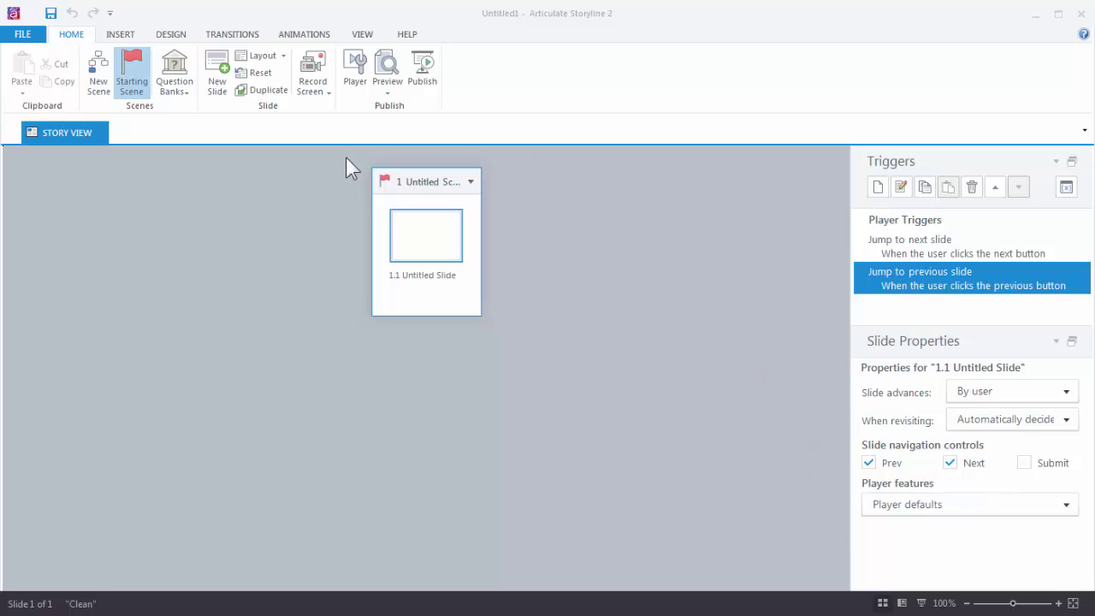
Step: Show the 720 x 540 recording frame and move it up and left over PowerPoint
{"action": "left_click", "coordinate": [319, 74]}
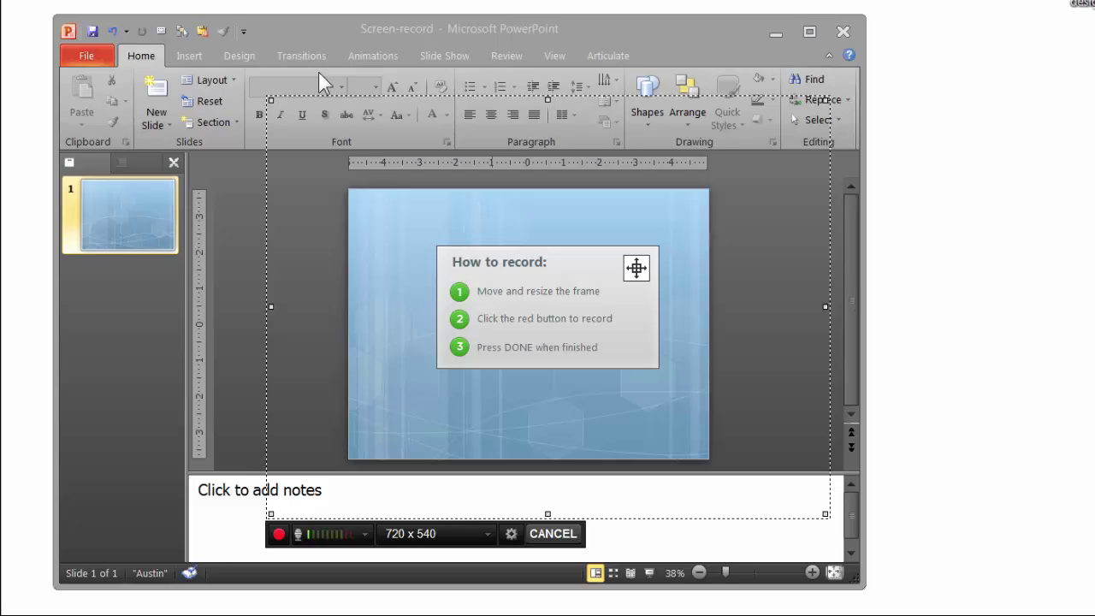
{"action": "left_click_drag", "start_coordinate": [638, 268], "coordinate": [578, 220]}
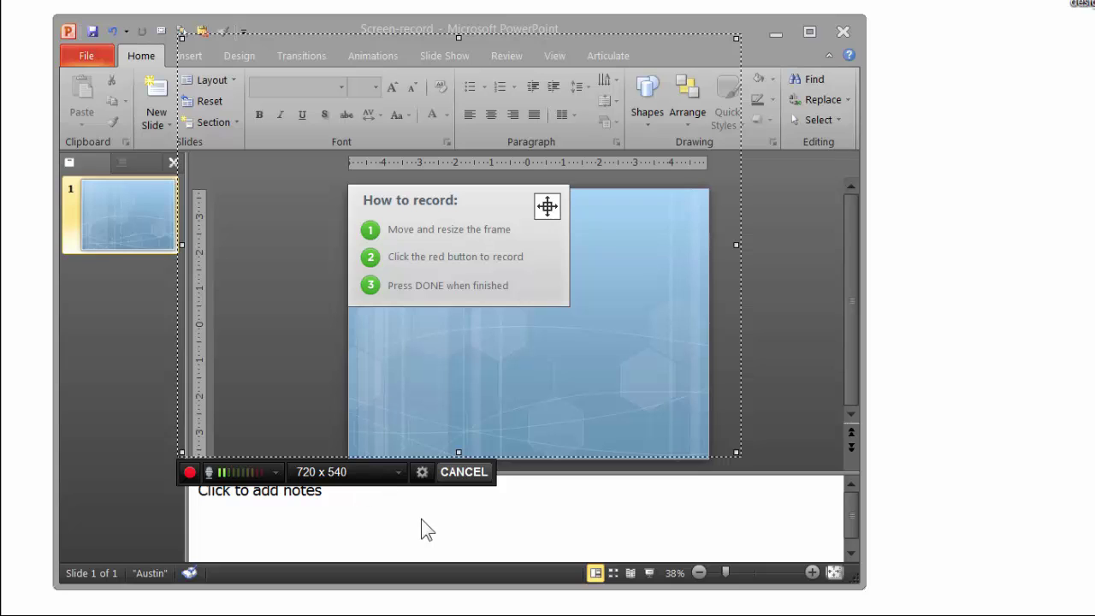
{"action": "left_click", "coordinate": [398, 476]}
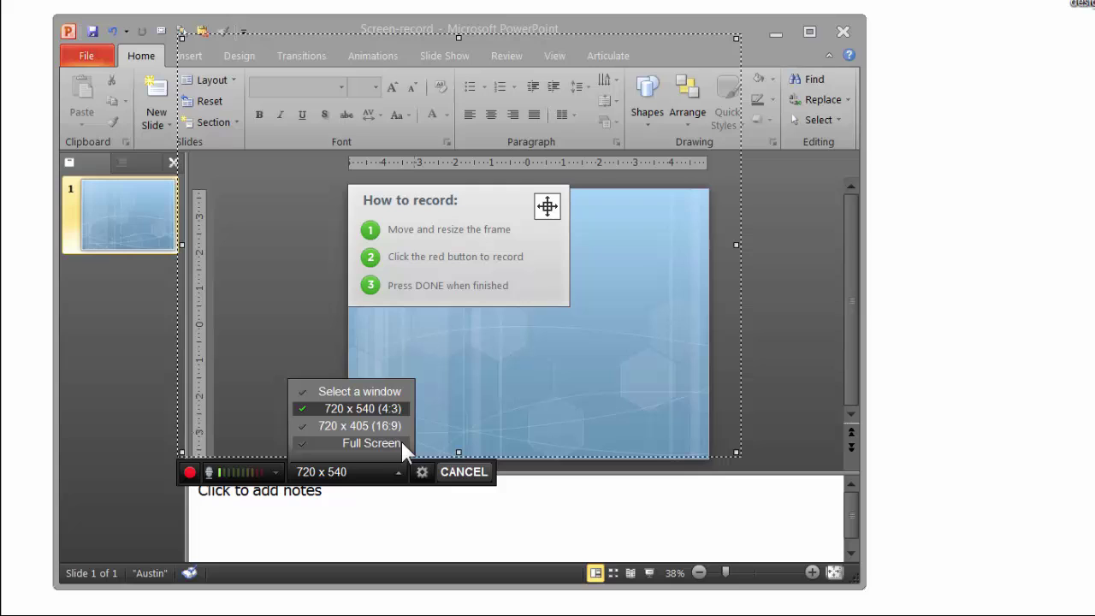
{"action": "left_click", "coordinate": [464, 515]}
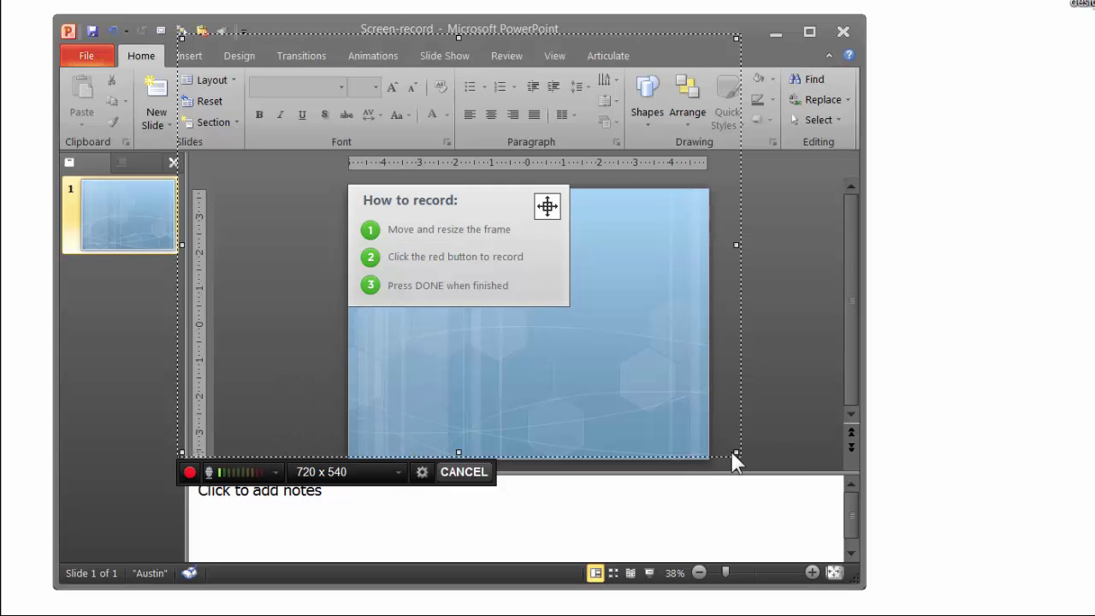
Step: Enlarge the recording frame to 853 x 640 and fit the PowerPoint window inside it
{"action": "left_click_drag", "start_coordinate": [737, 455], "coordinate": [834, 537]}
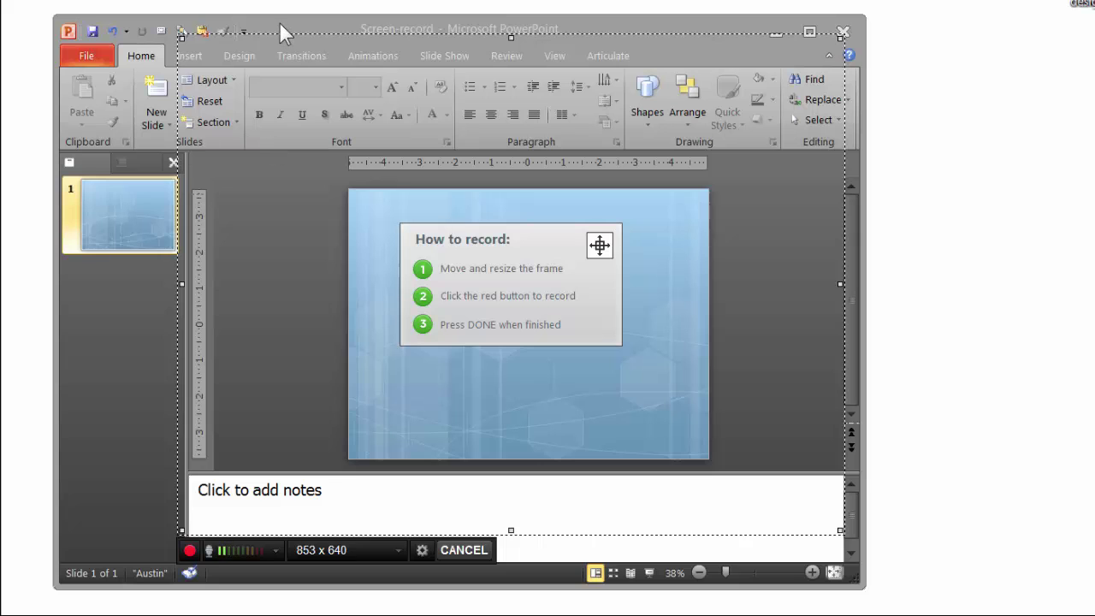
{"action": "left_click_drag", "start_coordinate": [279, 22], "coordinate": [409, 51]}
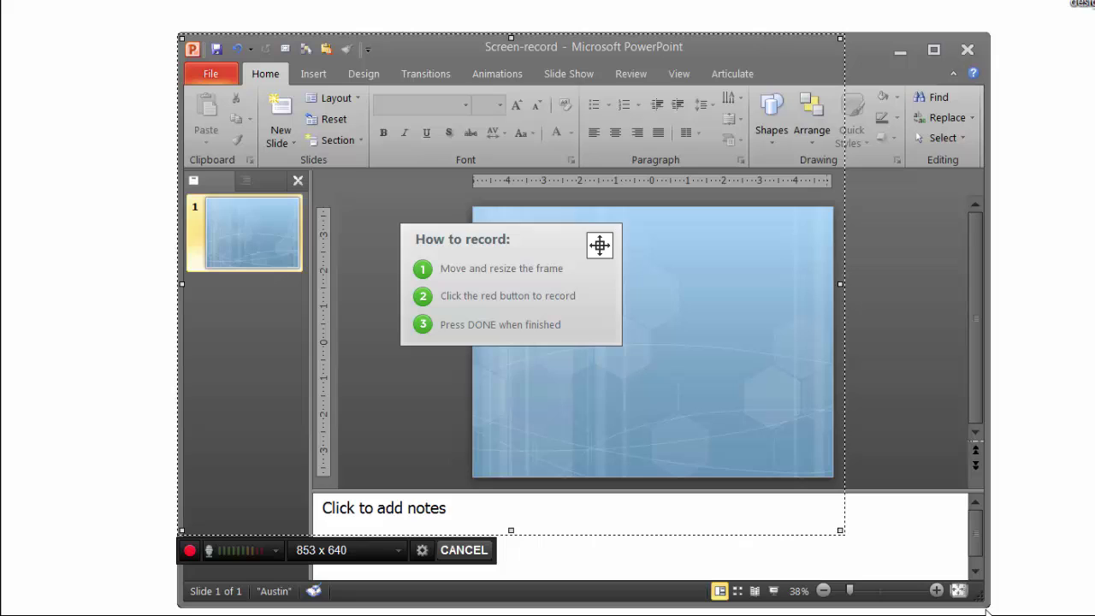
{"action": "left_click_drag", "start_coordinate": [990, 607], "coordinate": [847, 540]}
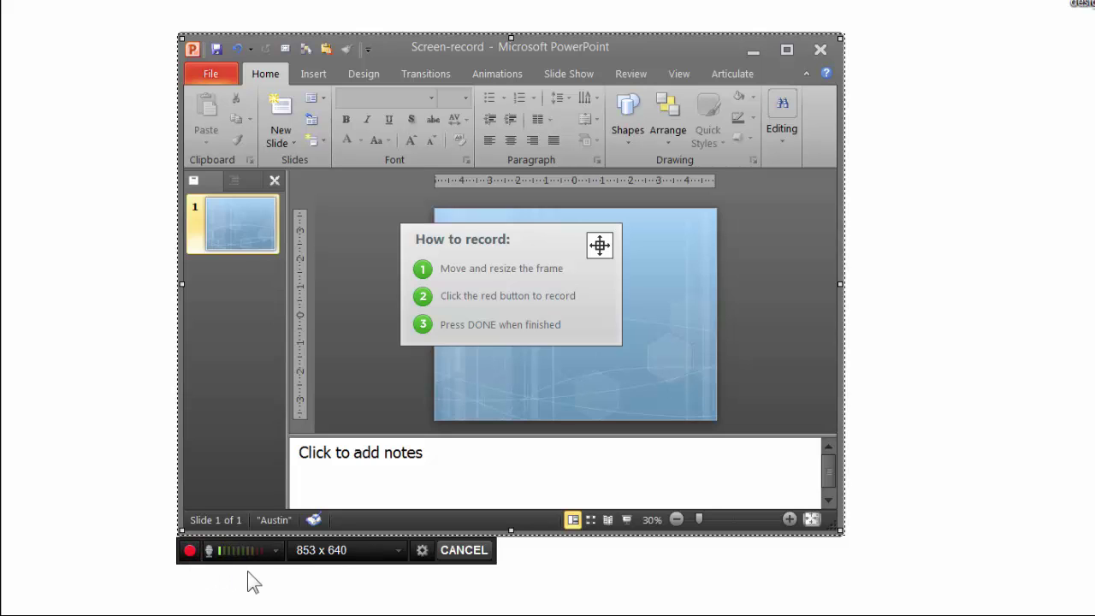
Step: Review the audio source and recording settings, leaving both unchanged
{"action": "left_click", "coordinate": [275, 550]}
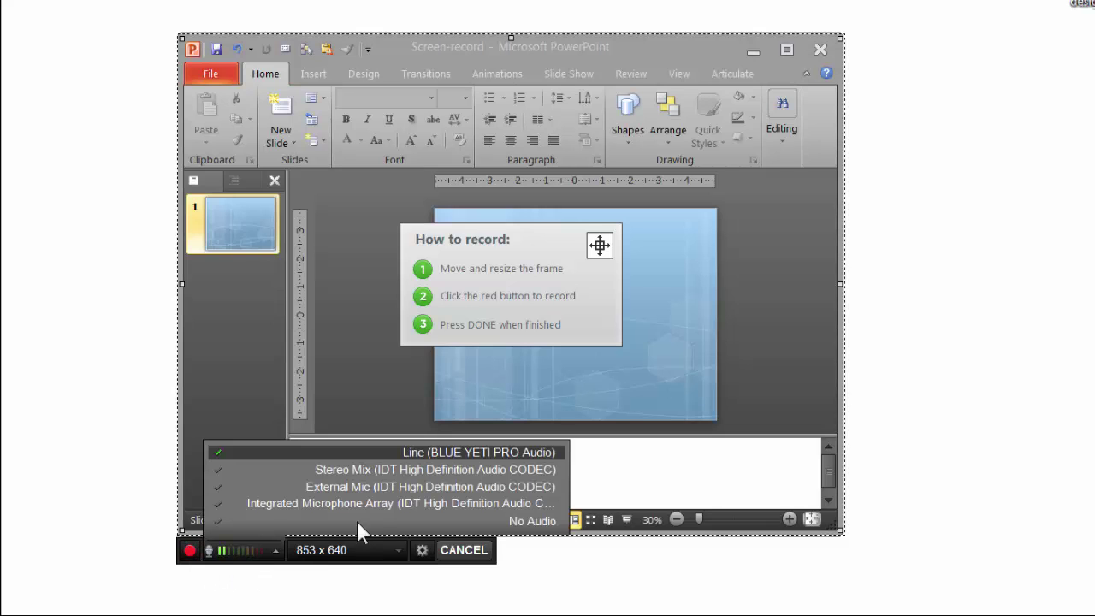
{"action": "left_click", "coordinate": [435, 589]}
{"action": "left_click", "coordinate": [422, 552]}
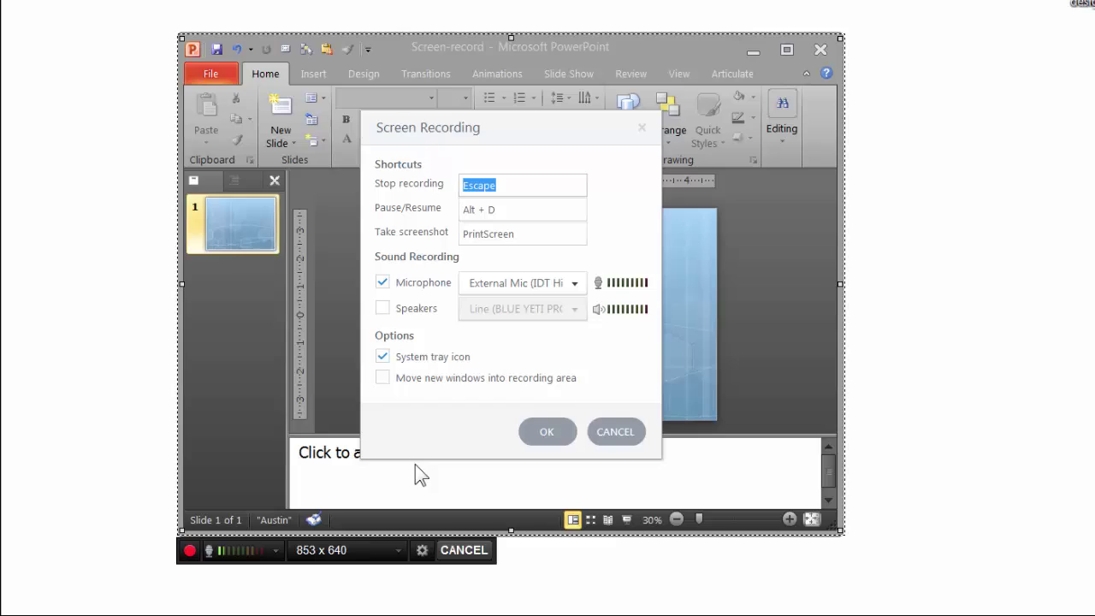
{"action": "left_click", "coordinate": [617, 432]}
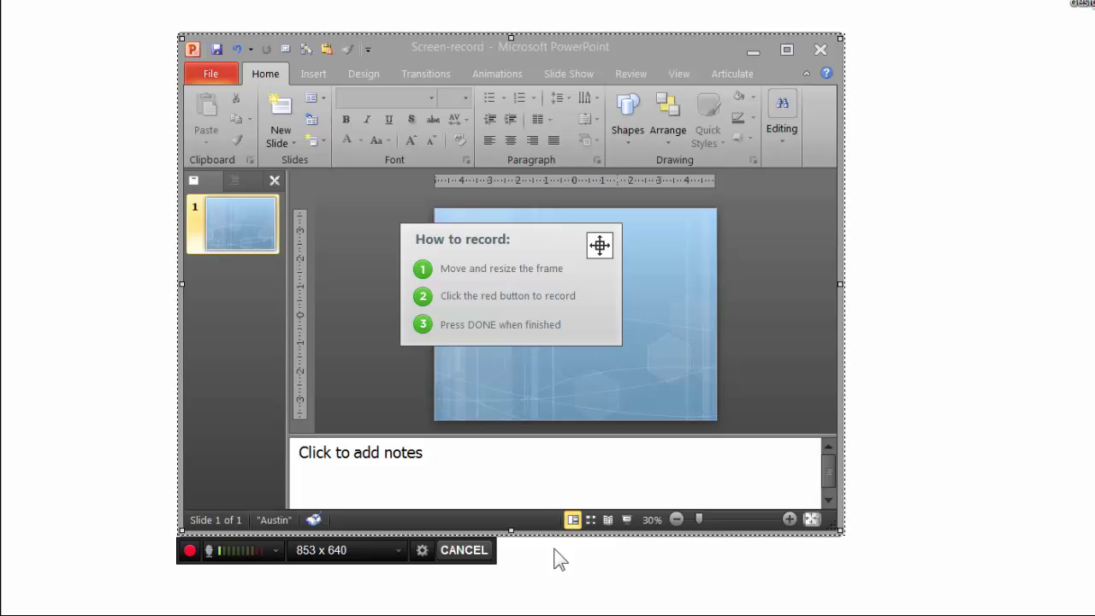
Step: Start recording, then draw a rectangle near the upper-left of the PowerPoint slide
{"action": "left_click", "coordinate": [190, 551]}
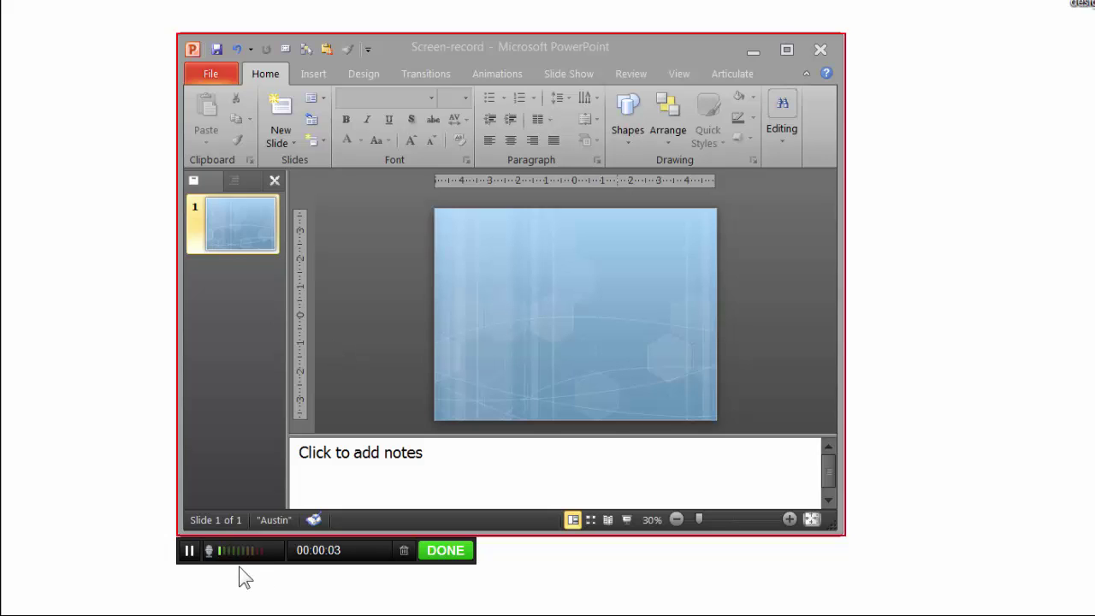
{"action": "left_click", "coordinate": [313, 76]}
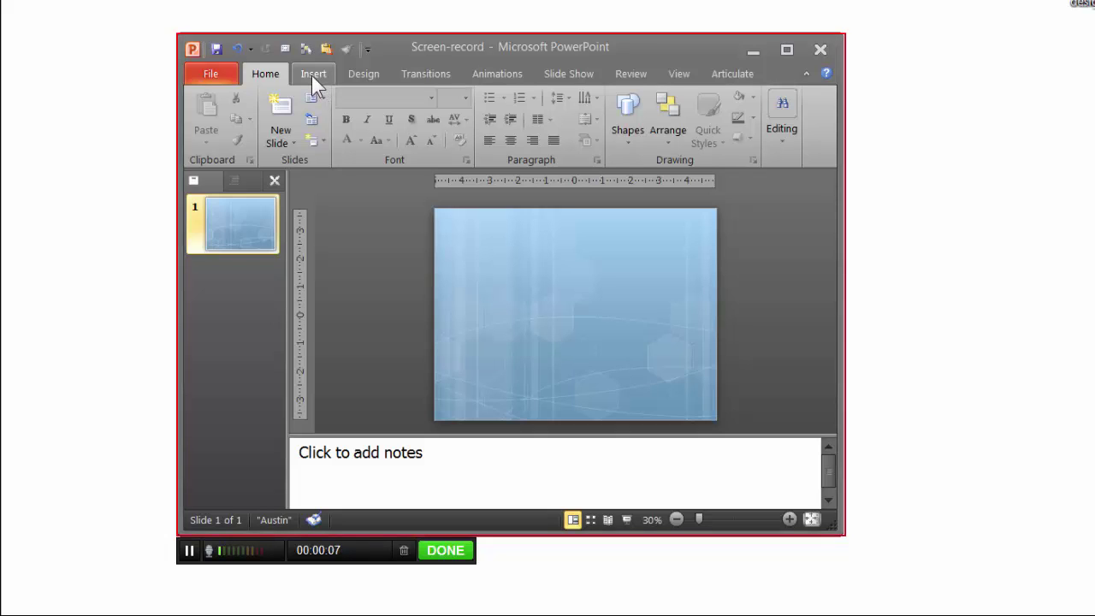
{"action": "left_click", "coordinate": [311, 76]}
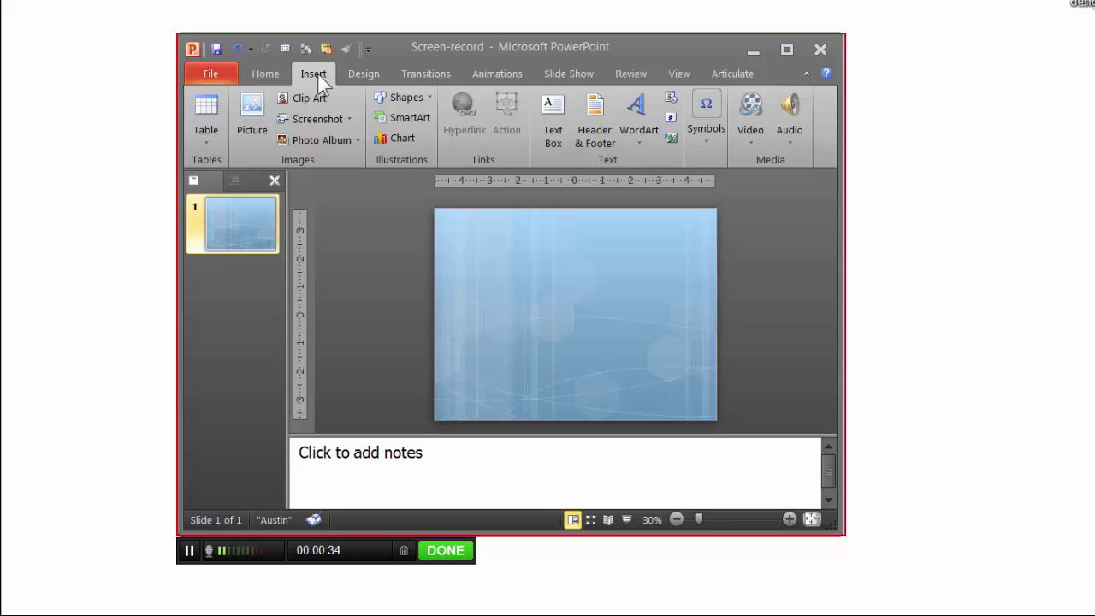
{"action": "left_click", "coordinate": [427, 99]}
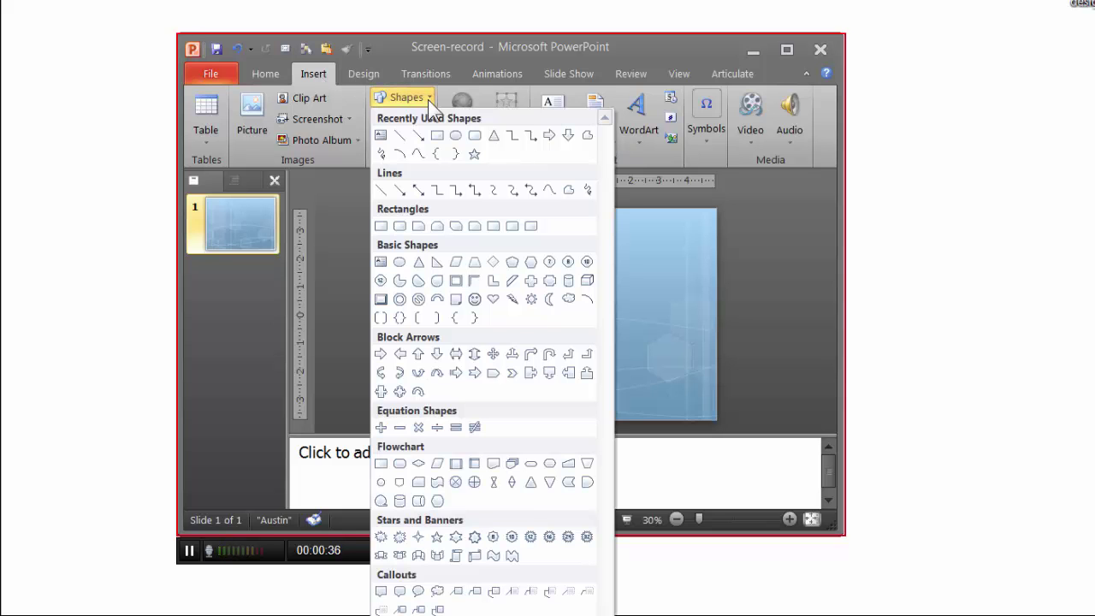
{"action": "left_click", "coordinate": [438, 137]}
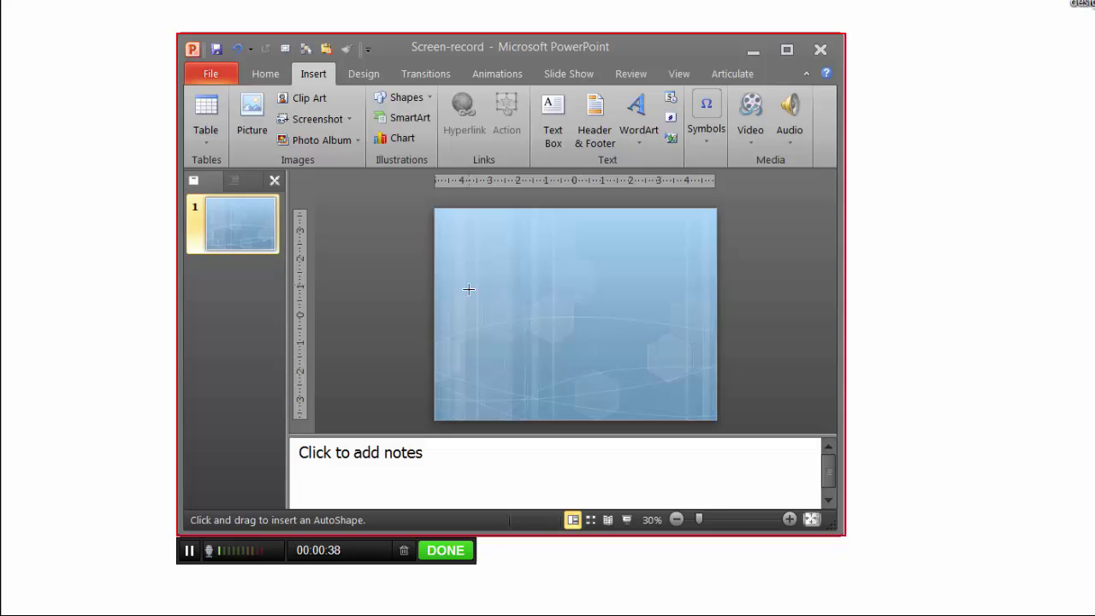
{"action": "left_click_drag", "start_coordinate": [471, 244], "coordinate": [533, 292]}
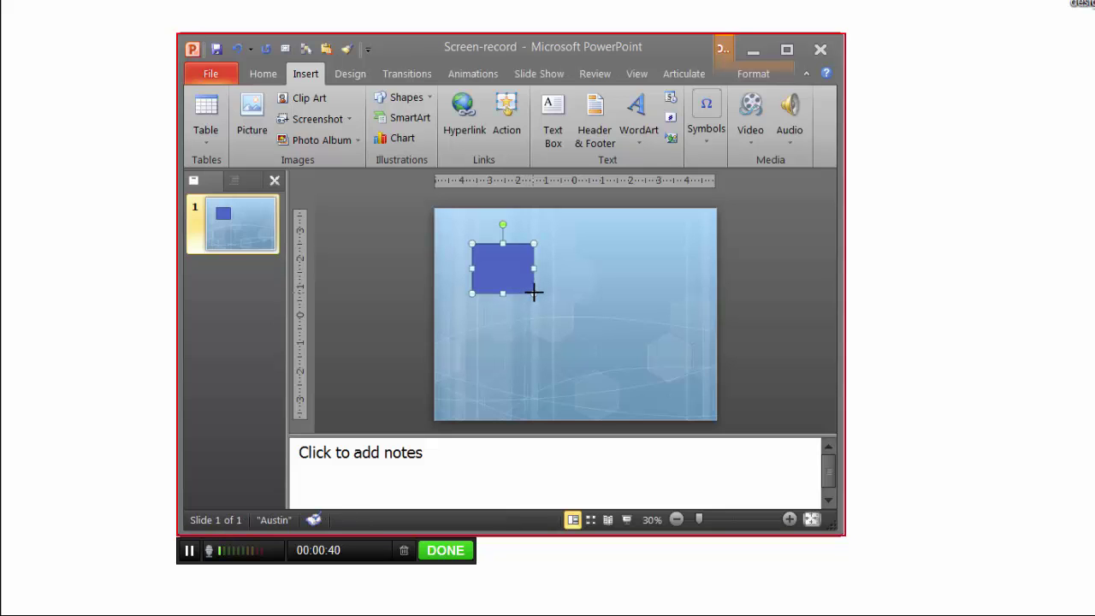
Step: Give the rectangle a 3-second Fly In entrance and preview it from the Animation Pane
{"action": "left_click", "coordinate": [468, 70]}
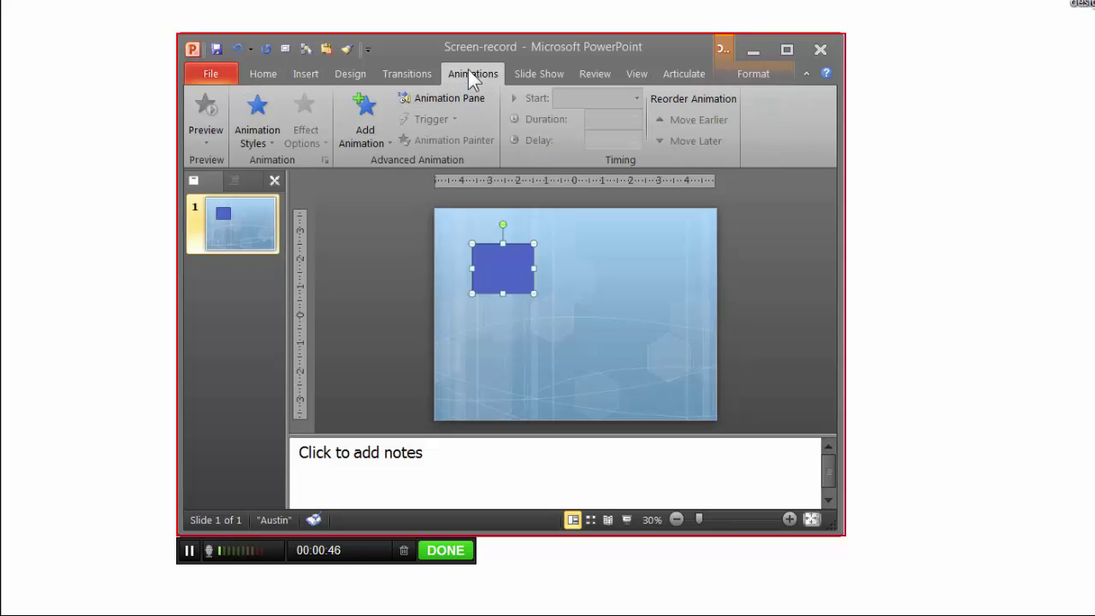
{"action": "left_click", "coordinate": [387, 143]}
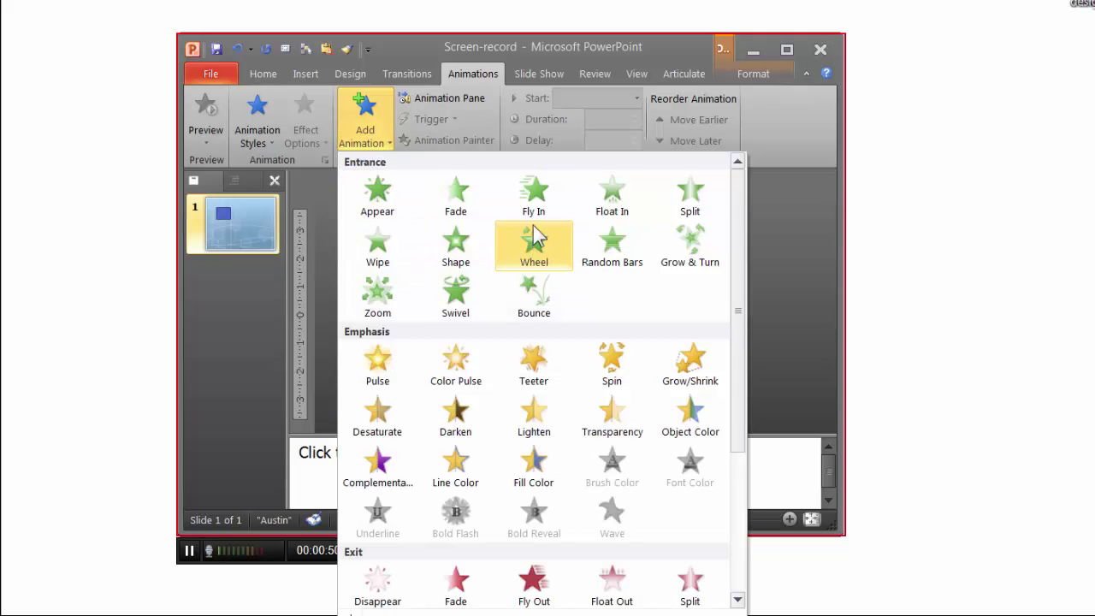
{"action": "left_click", "coordinate": [533, 190]}
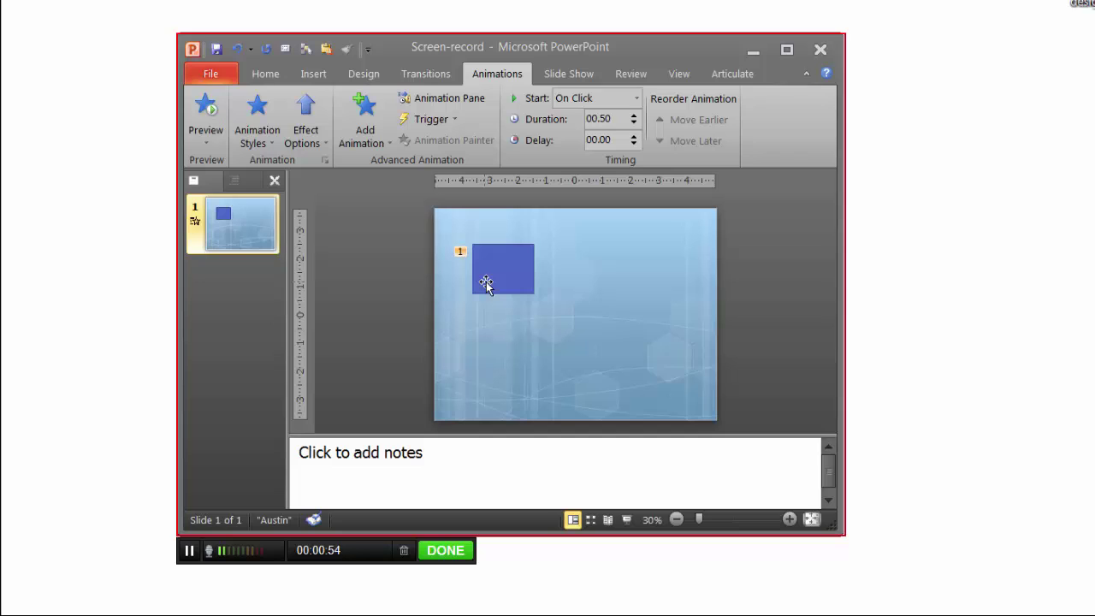
{"action": "double_click", "coordinate": [616, 120]}
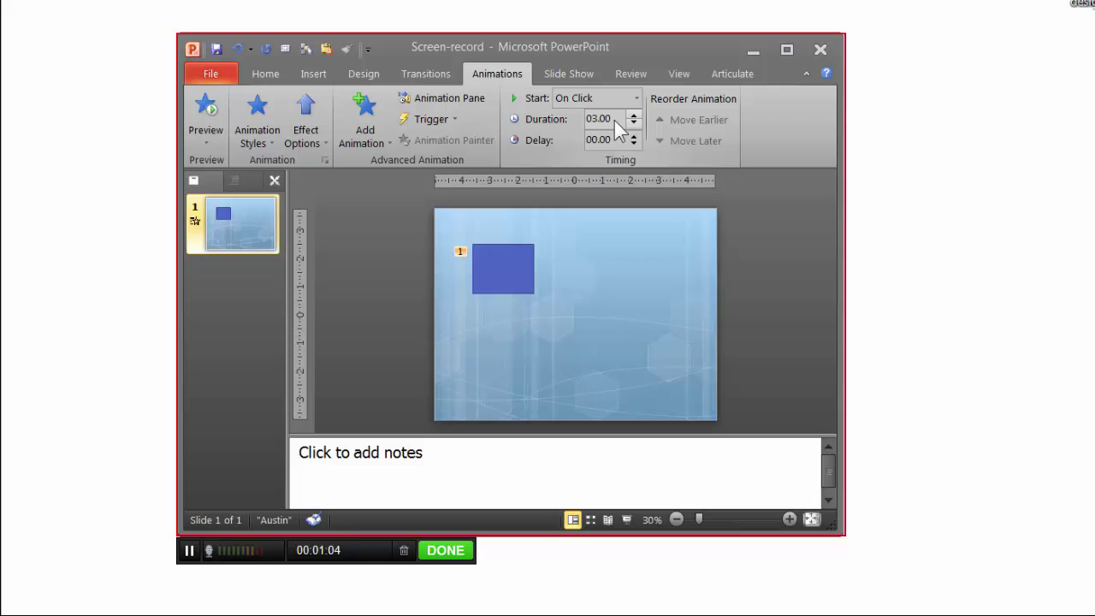
{"action": "left_click", "coordinate": [458, 96]}
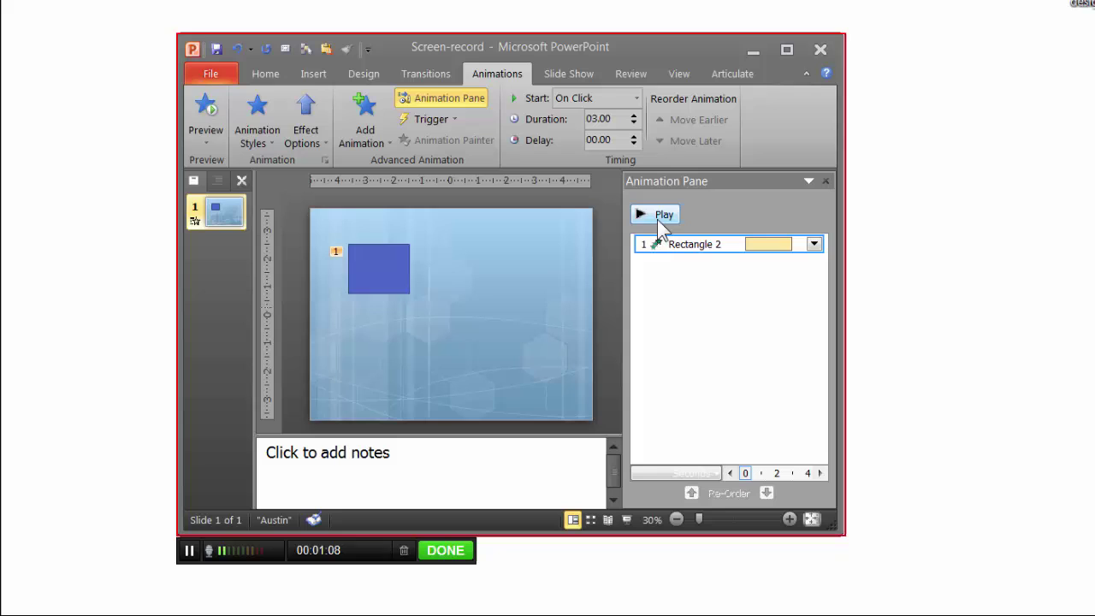
{"action": "left_click", "coordinate": [656, 215]}
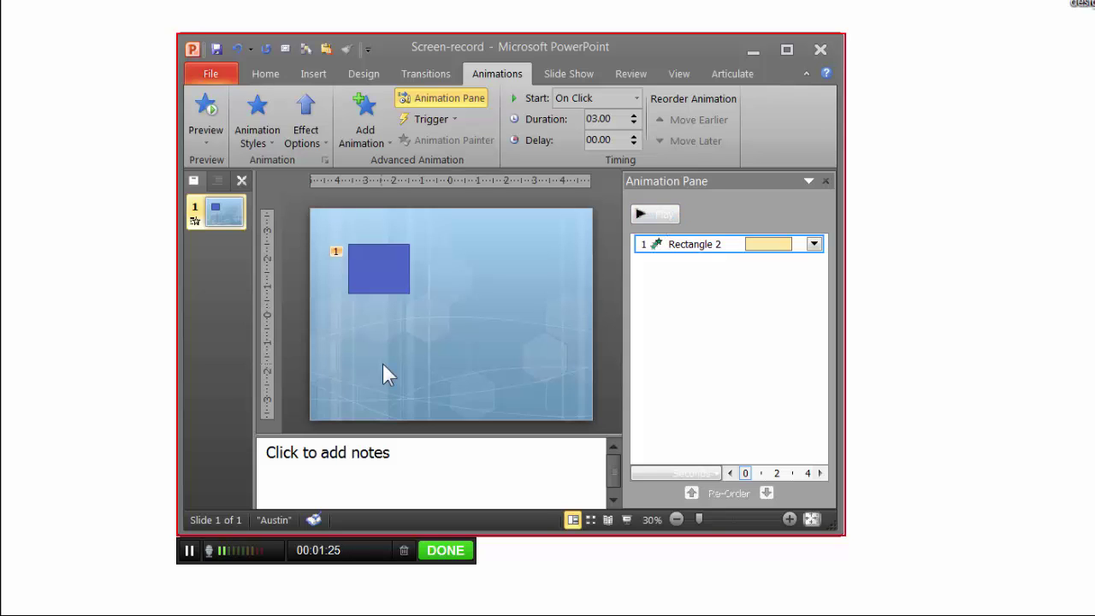
Step: Finish the recording and play then pause its preview
{"action": "left_click", "coordinate": [456, 557]}
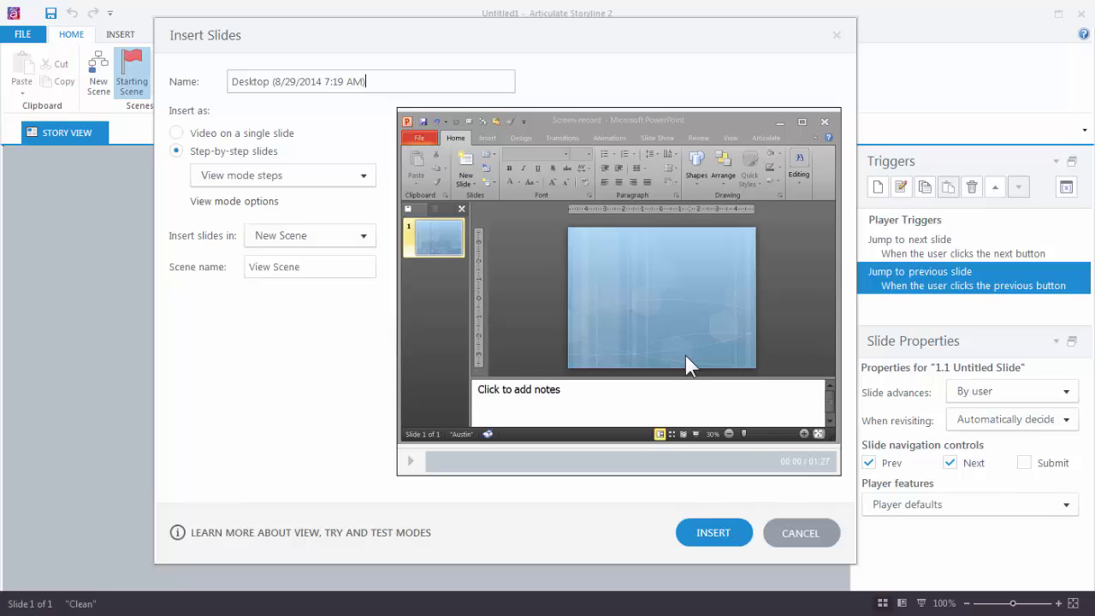
{"action": "left_click", "coordinate": [412, 462]}
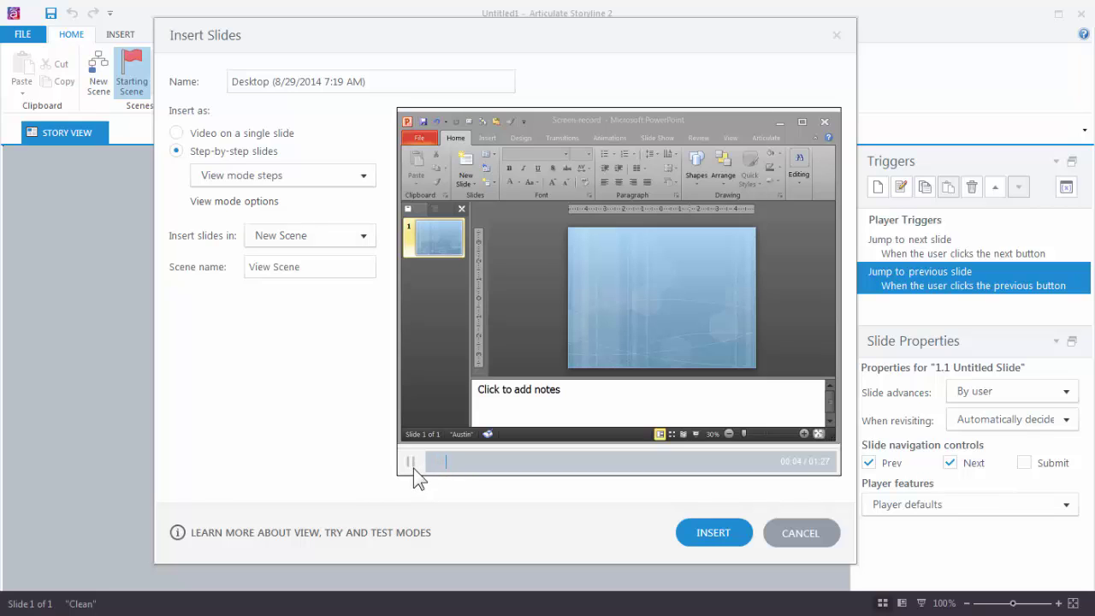
{"action": "left_click", "coordinate": [412, 462]}
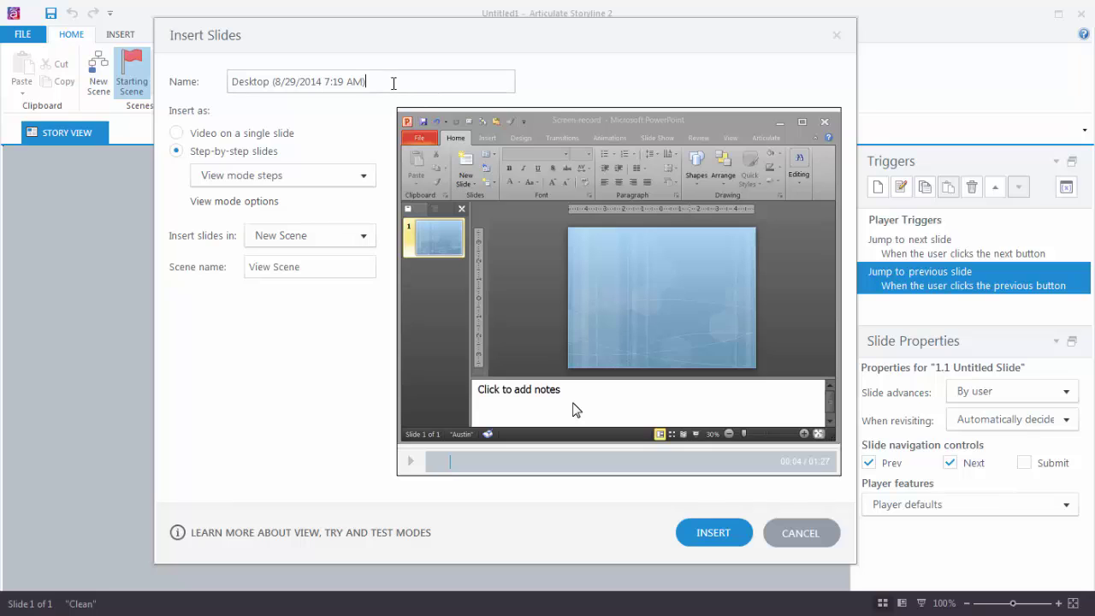
Step: Name the recording 'PPT Animation' and set it to insert as a single video slide
{"action": "left_click_drag", "start_coordinate": [396, 83], "coordinate": [190, 71]}
{"action": "type", "text": "P"}
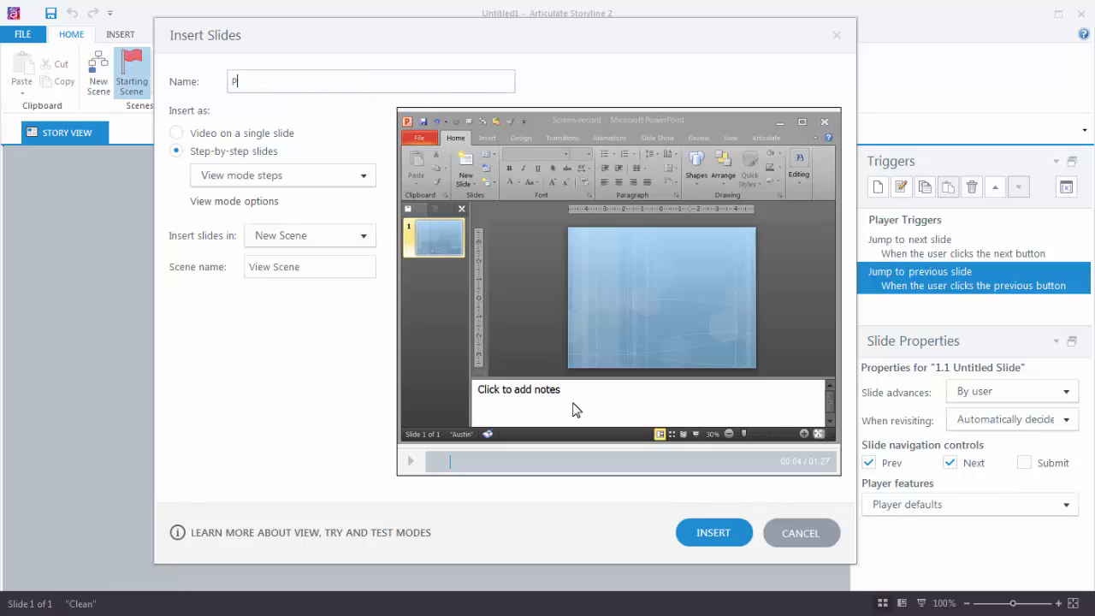
{"action": "type", "text": "PT Animation"}
{"action": "left_click", "coordinate": [183, 137]}
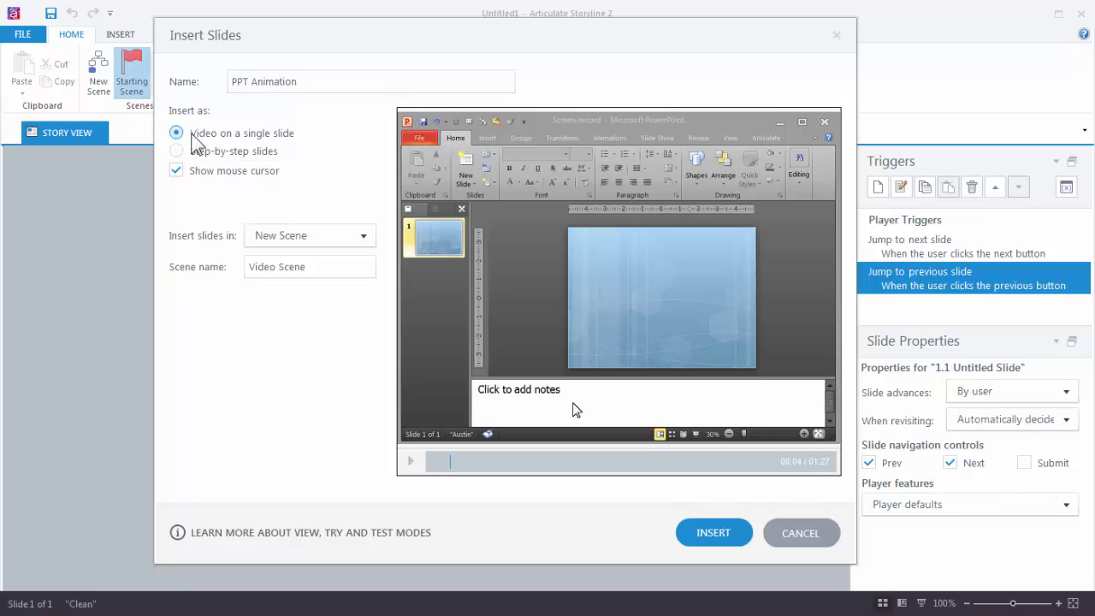
Step: Check the step-by-step options, then insert the recording as one video slide in a New Scene
{"action": "left_click", "coordinate": [177, 152]}
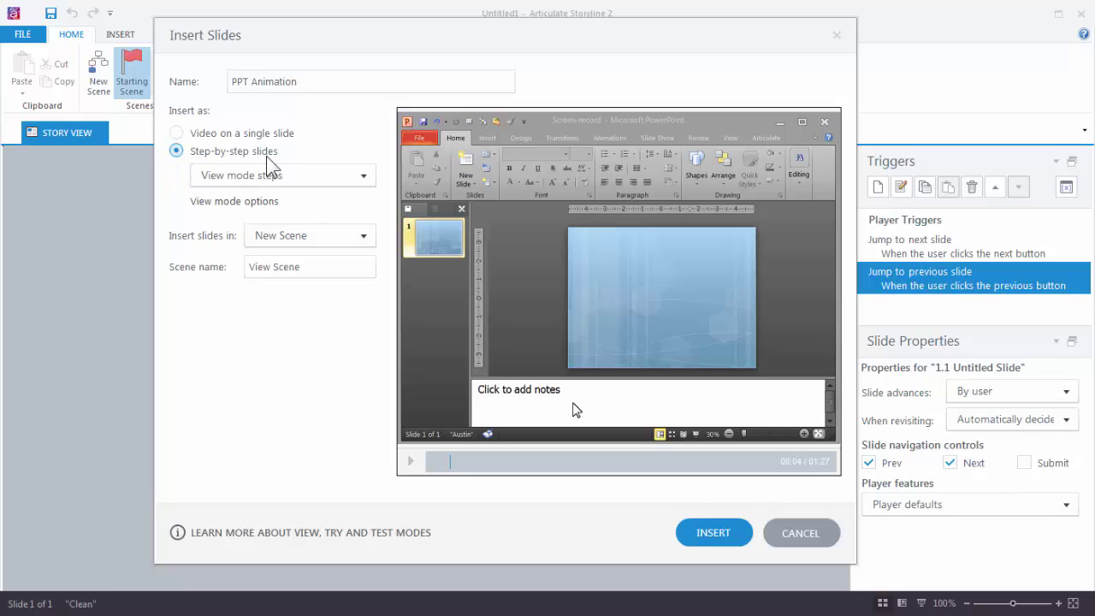
{"action": "left_click", "coordinate": [370, 177]}
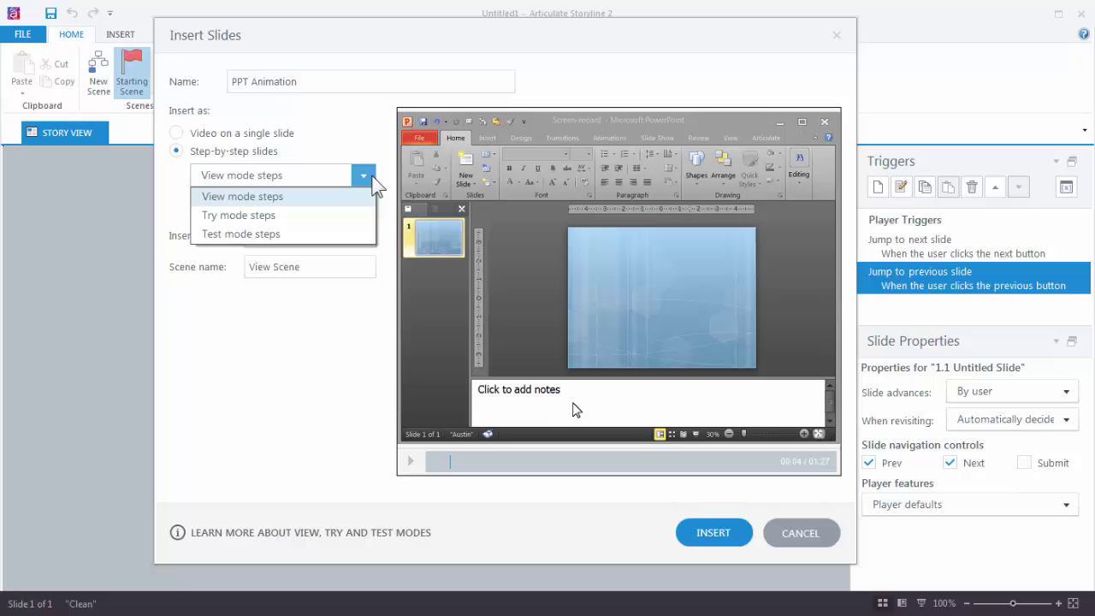
{"action": "left_click", "coordinate": [347, 311]}
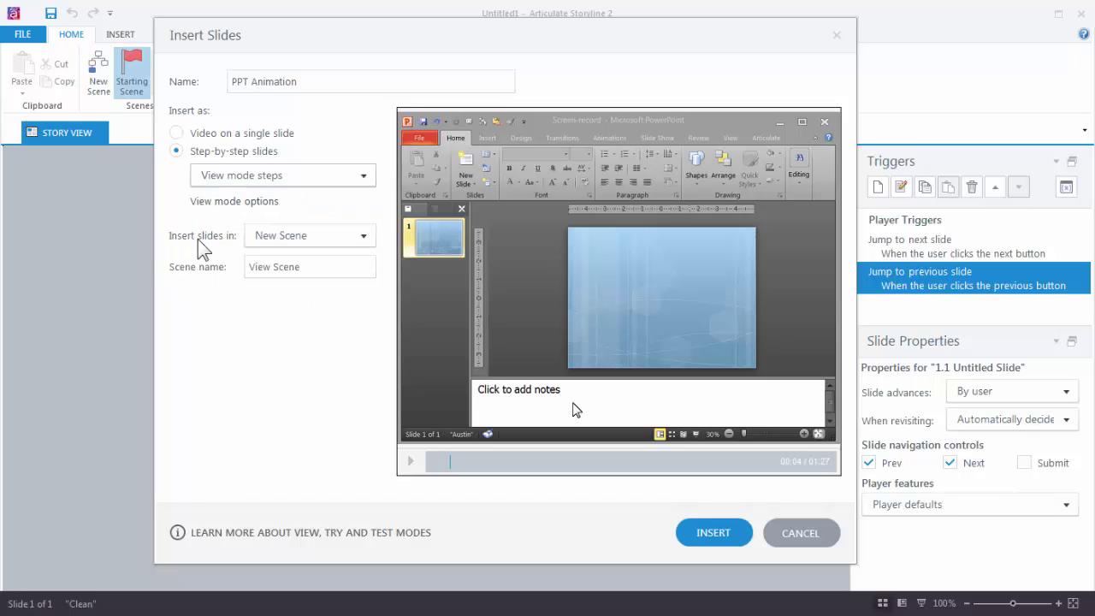
{"action": "left_click", "coordinate": [363, 237]}
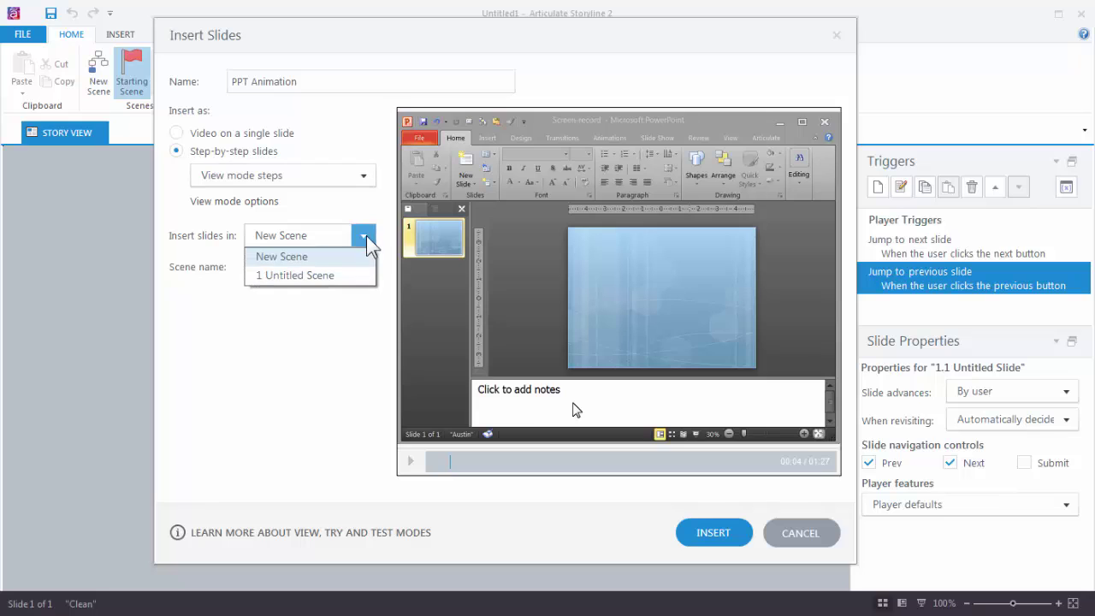
{"action": "left_click", "coordinate": [365, 239]}
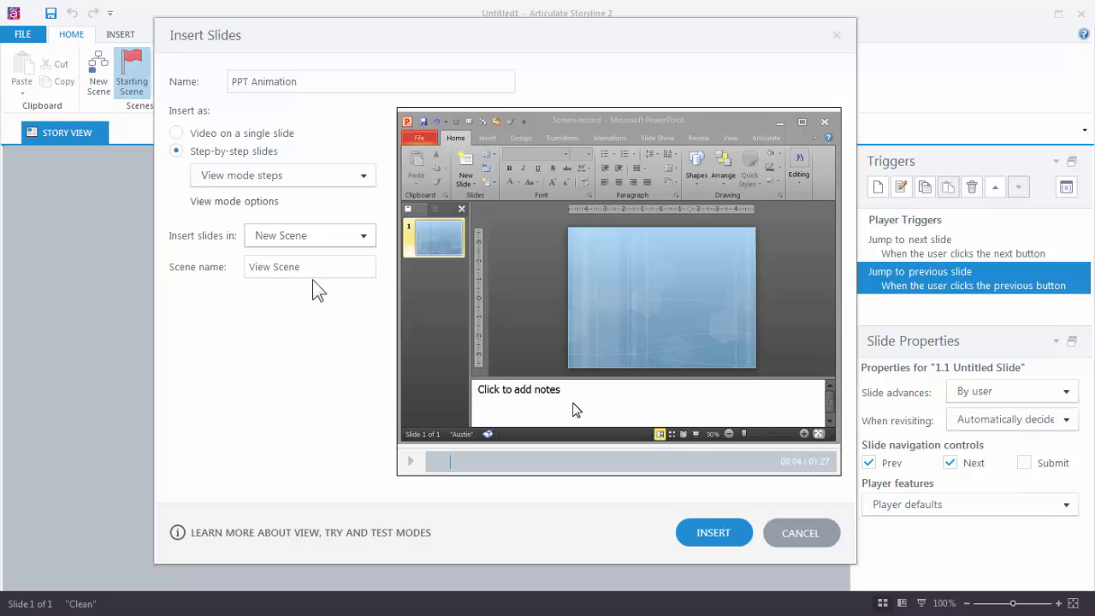
{"action": "left_click", "coordinate": [177, 134]}
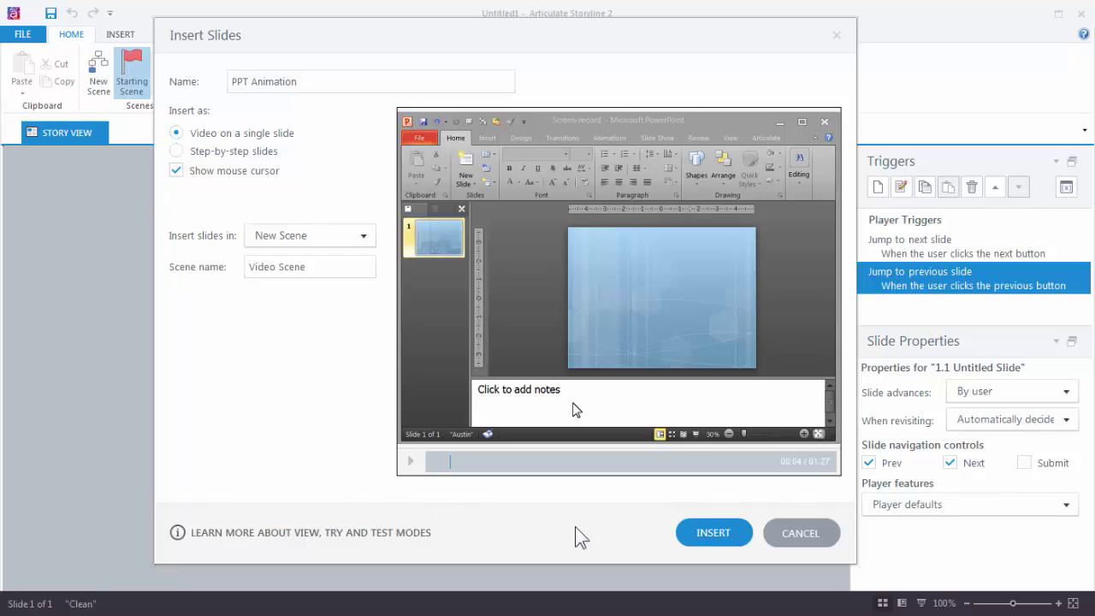
{"action": "left_click", "coordinate": [713, 531]}
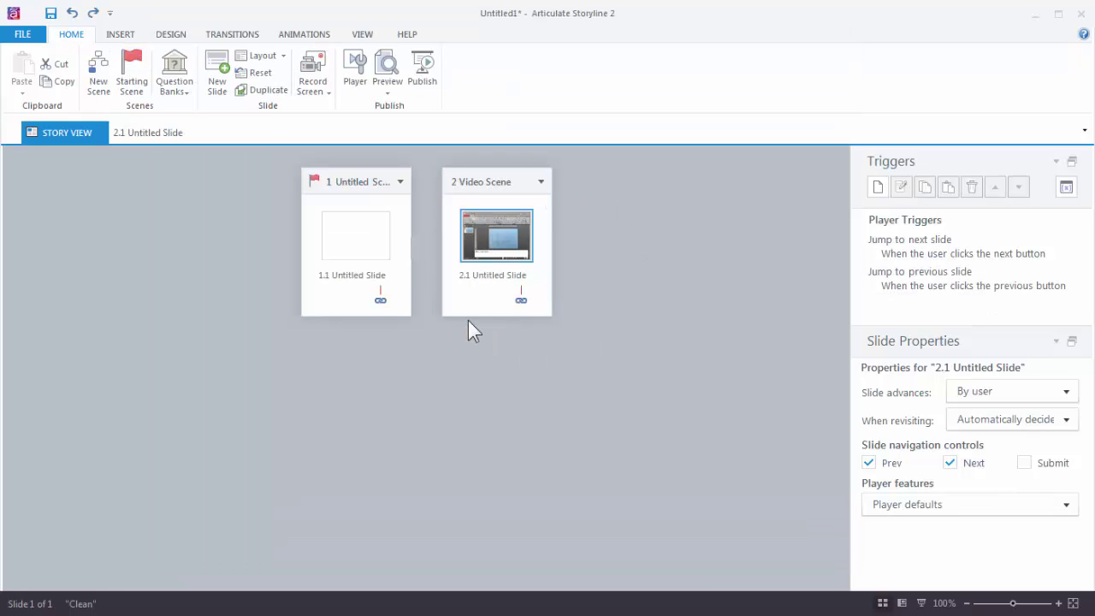
Step: Open slide 2.1 of Video Scene in slide view
{"action": "double_click", "coordinate": [505, 249]}
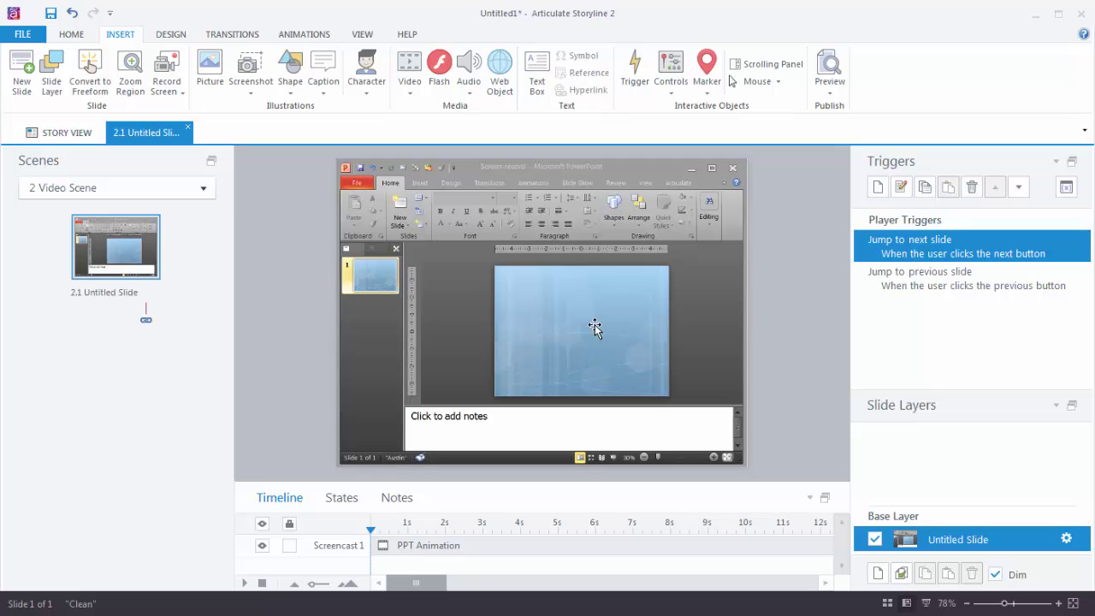
Step: Keep the screencast shown in slide, playing automatically, with no video controls
{"action": "left_click", "coordinate": [574, 242]}
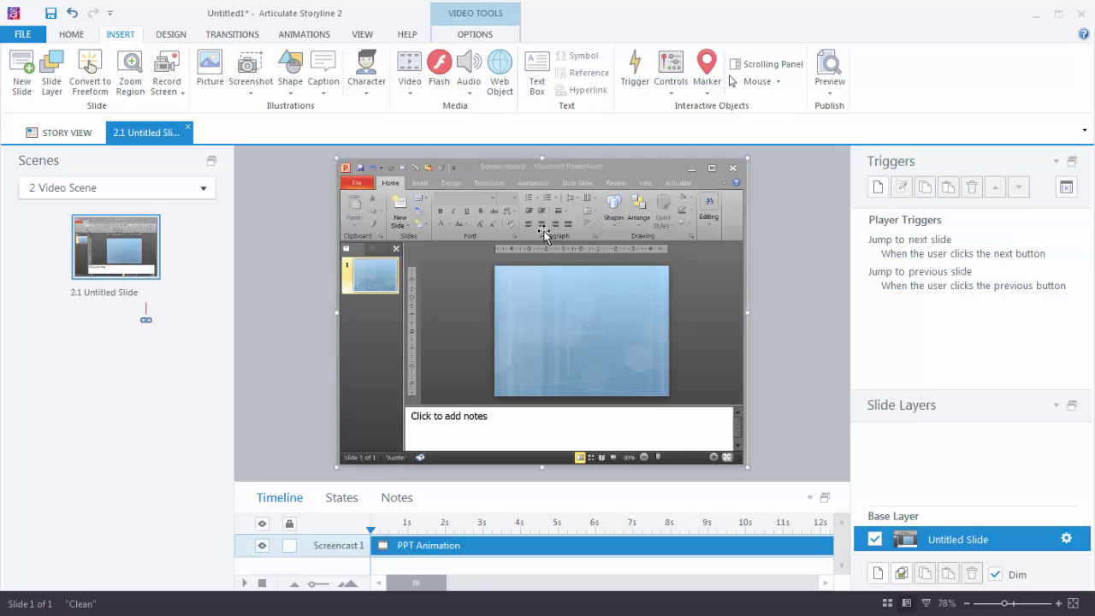
{"action": "double_click", "coordinate": [547, 238]}
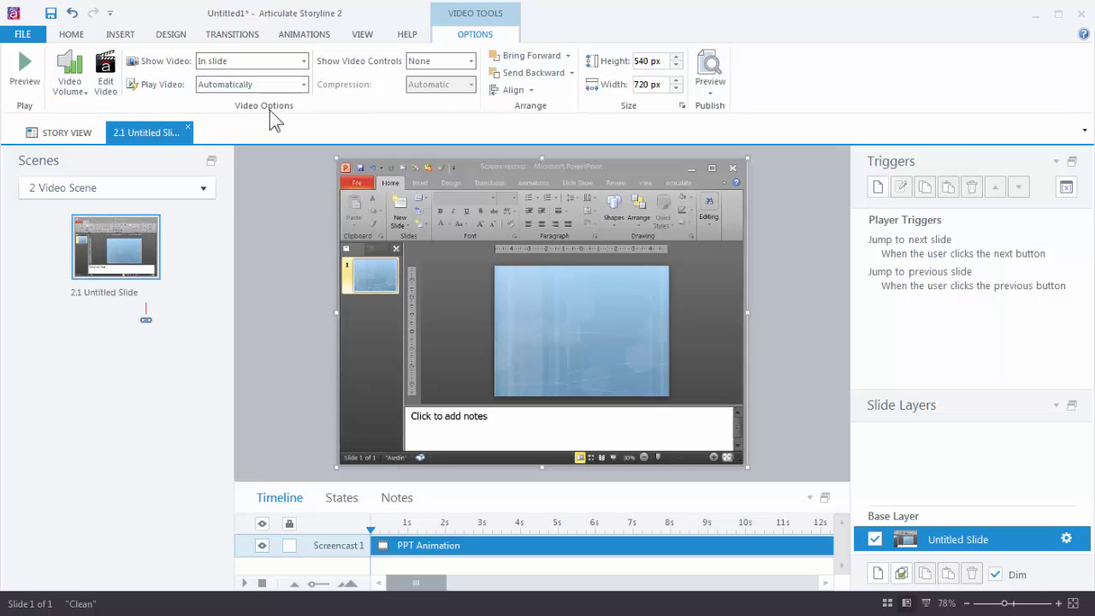
{"action": "left_click", "coordinate": [85, 92]}
{"action": "left_click", "coordinate": [86, 92]}
{"action": "left_click", "coordinate": [304, 61]}
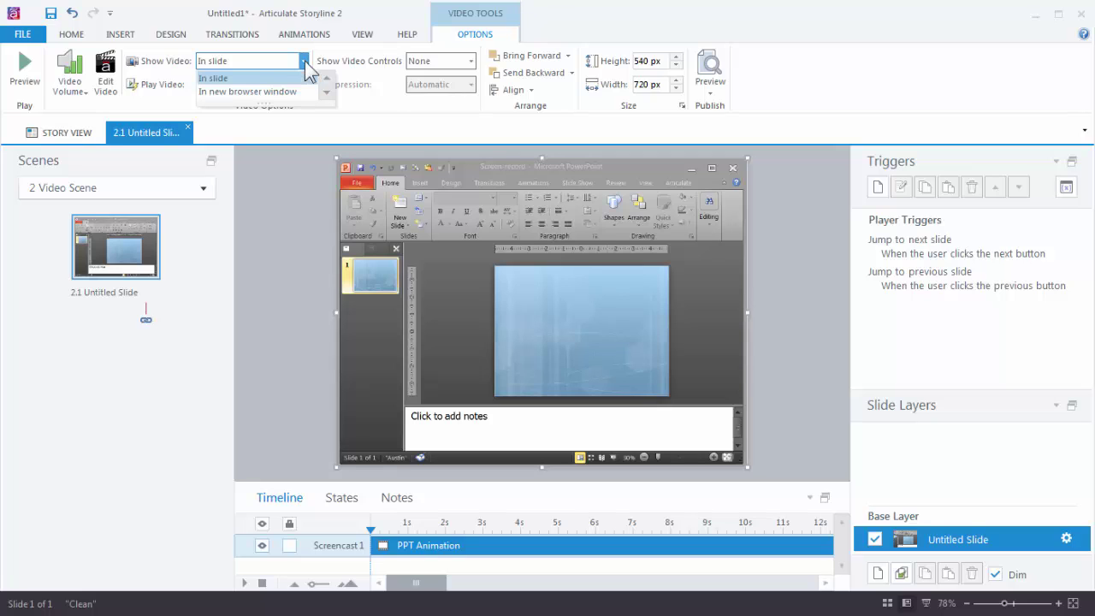
{"action": "left_click", "coordinate": [379, 106]}
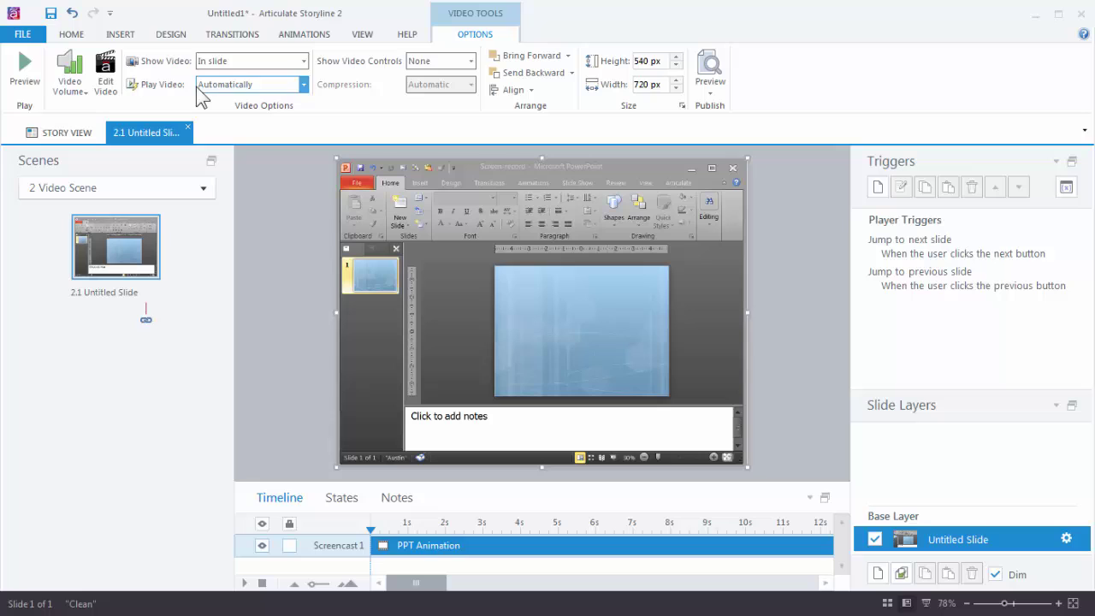
{"action": "left_click", "coordinate": [304, 84]}
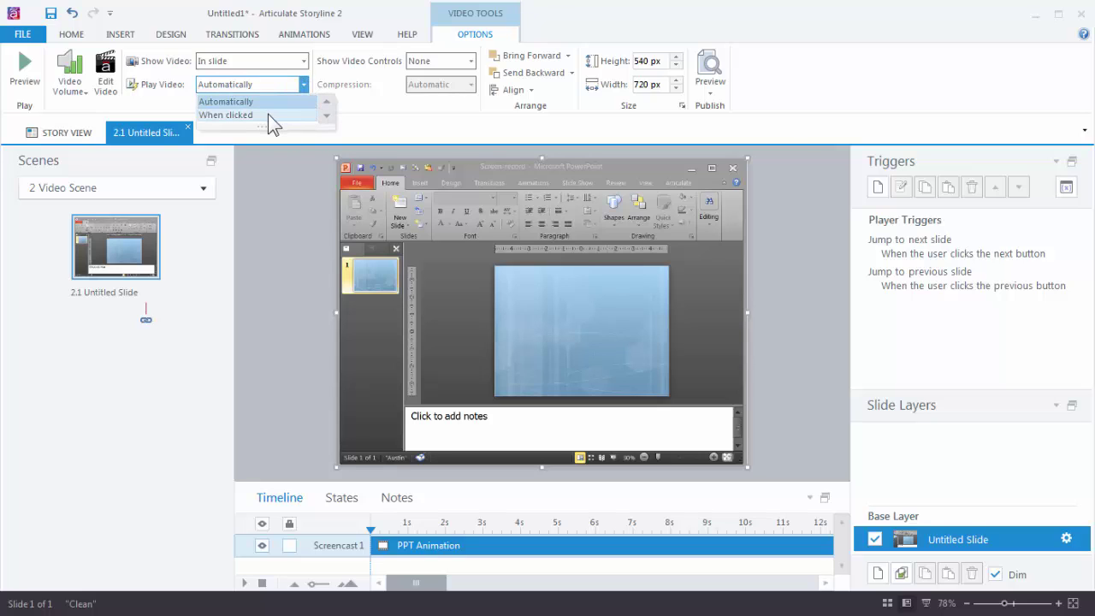
{"action": "left_click", "coordinate": [355, 108]}
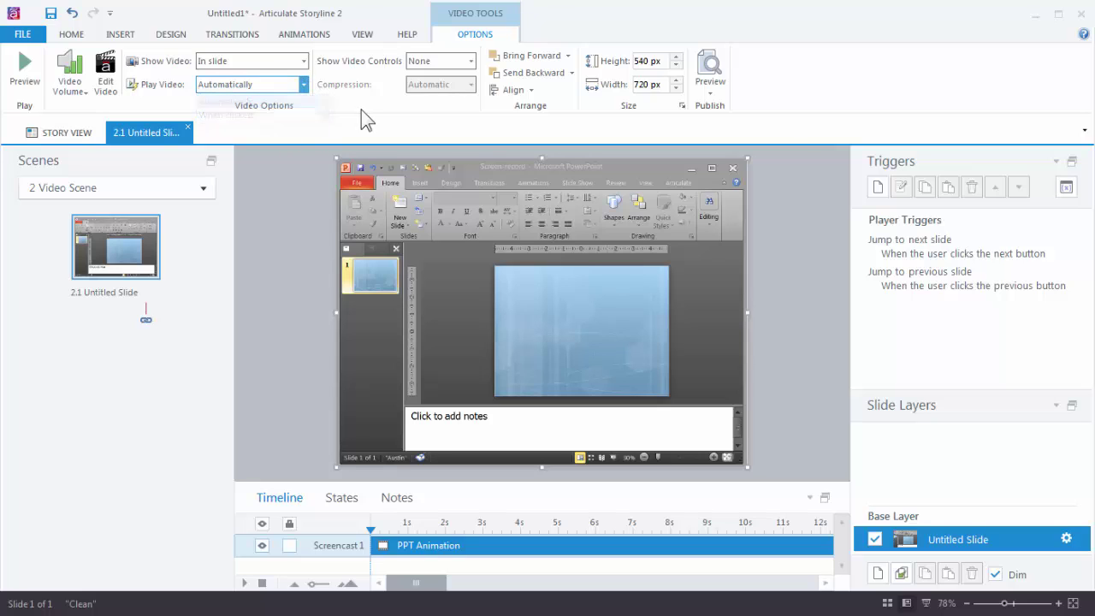
{"action": "left_click", "coordinate": [471, 61]}
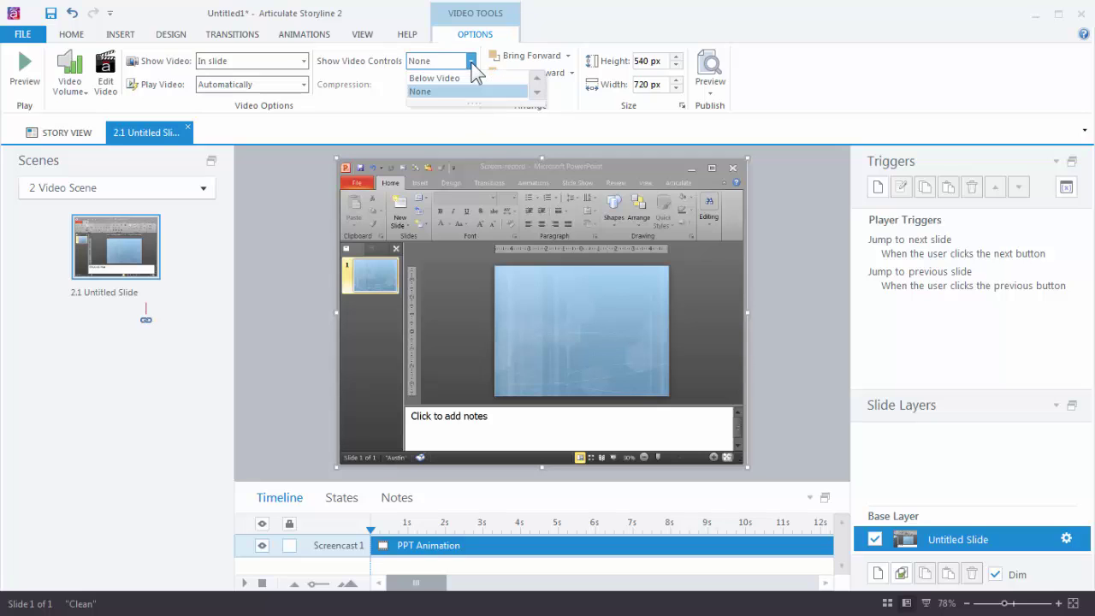
{"action": "left_click", "coordinate": [384, 97]}
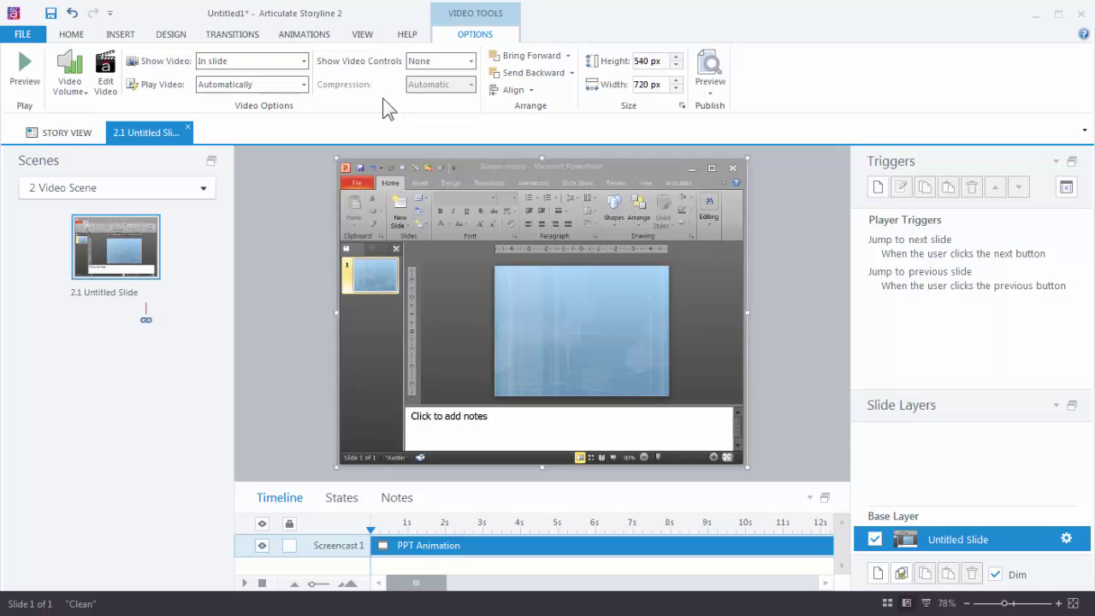
Step: Enable the Seekbar player feature in slide 2.1's Slide Properties
{"action": "left_click", "coordinate": [1066, 539]}
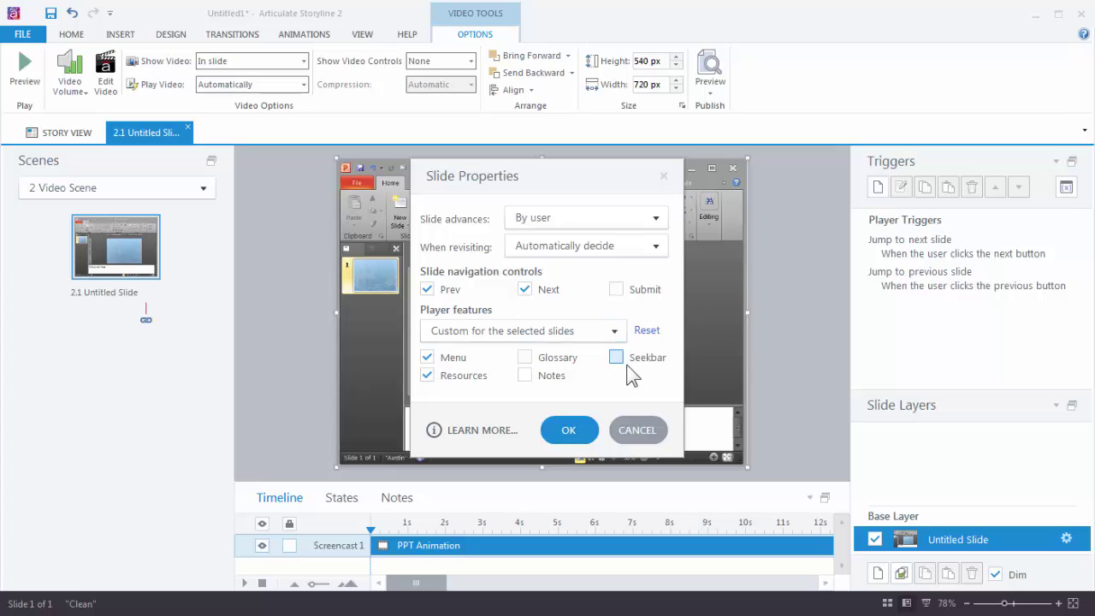
{"action": "left_click", "coordinate": [570, 430]}
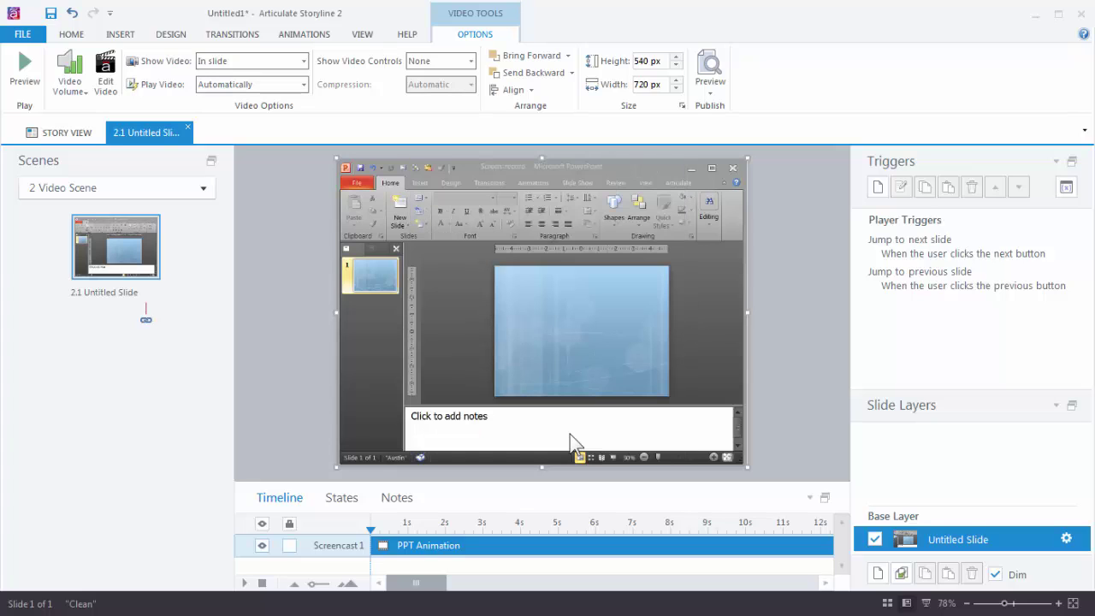
{"action": "left_click", "coordinate": [711, 91]}
{"action": "left_click", "coordinate": [733, 109]}
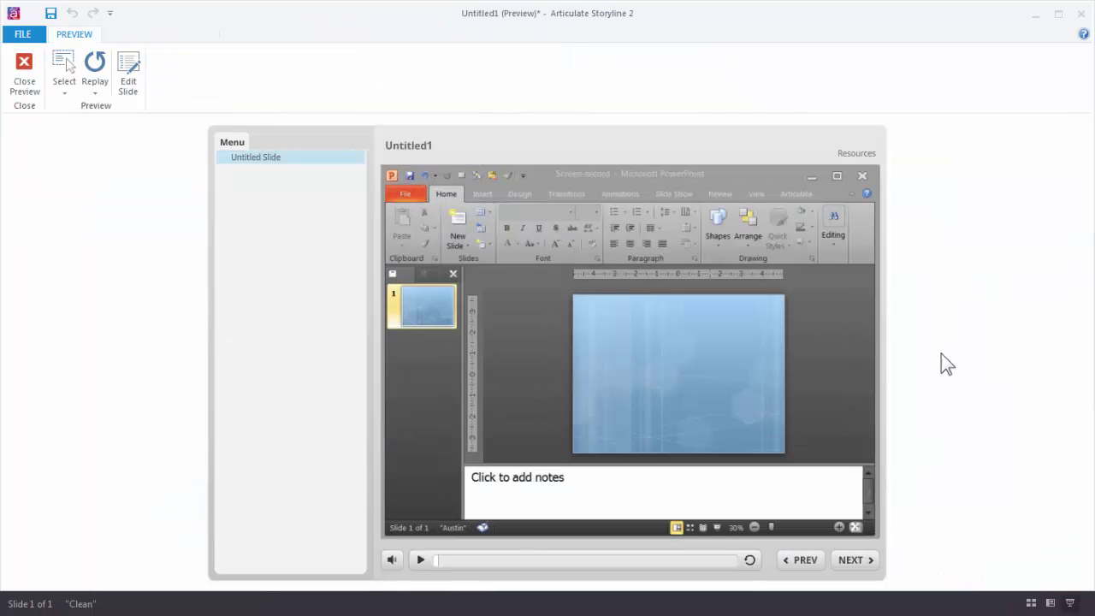
{"action": "left_click", "coordinate": [420, 560]}
{"action": "left_click_drag", "start_coordinate": [434, 564], "coordinate": [615, 571]}
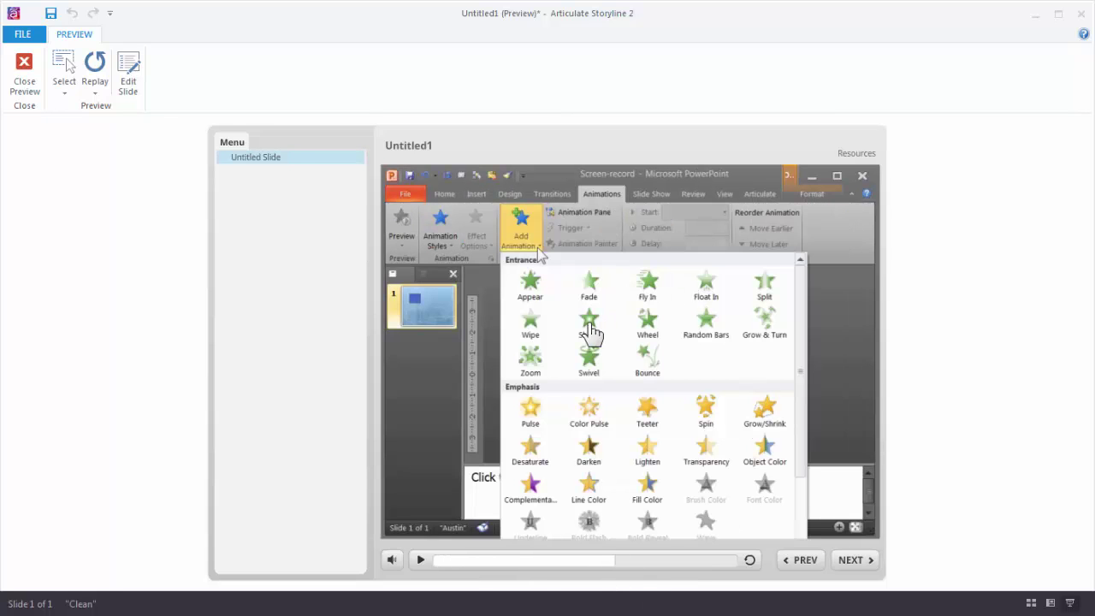
{"action": "left_click", "coordinate": [748, 562]}
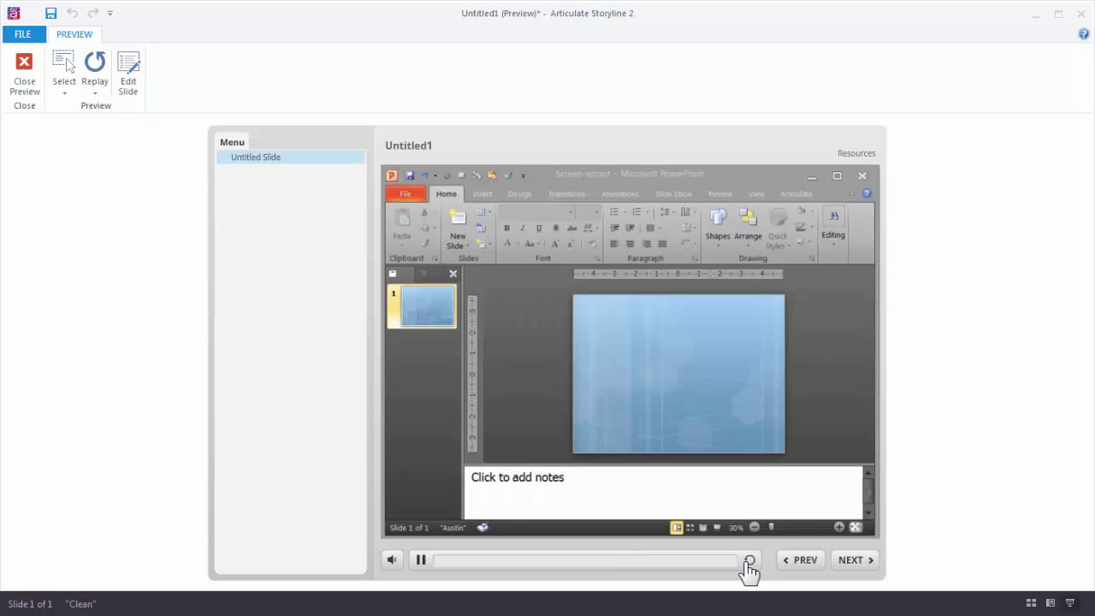
{"action": "left_click", "coordinate": [419, 561]}
{"action": "left_click", "coordinate": [26, 64]}
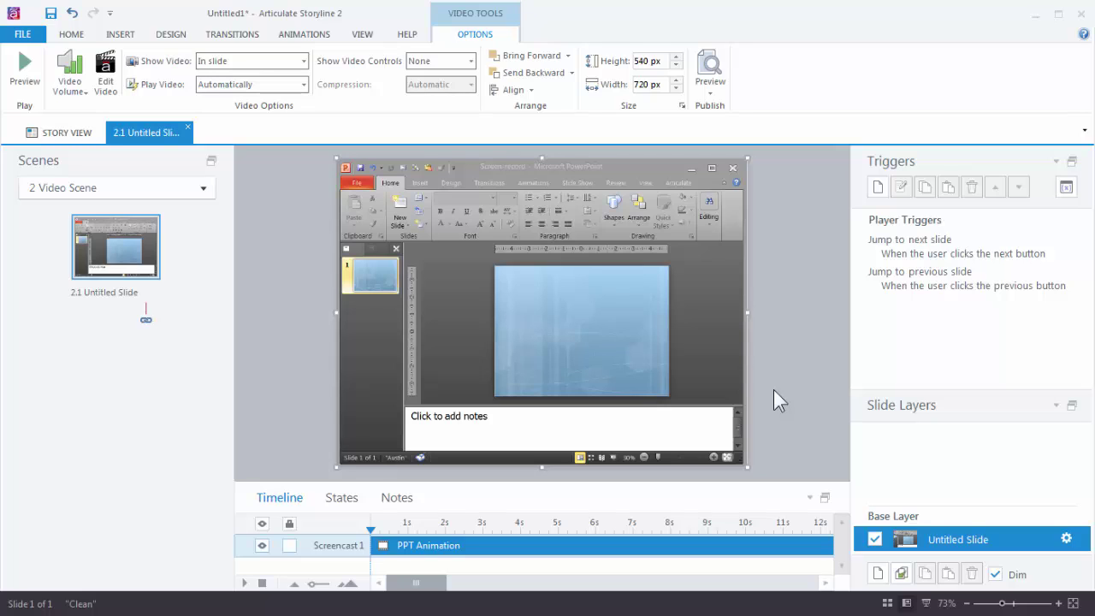
Step: Draw a button labelled HELP at the lower right of the slide
{"action": "left_click", "coordinate": [119, 35]}
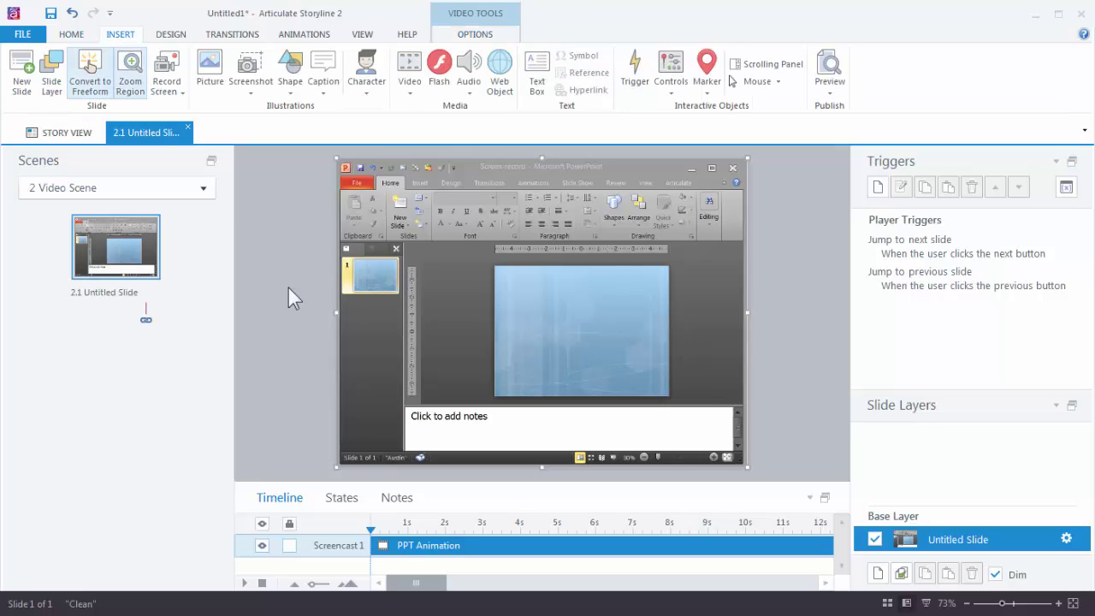
{"action": "left_click", "coordinate": [676, 103]}
{"action": "left_click", "coordinate": [720, 139]}
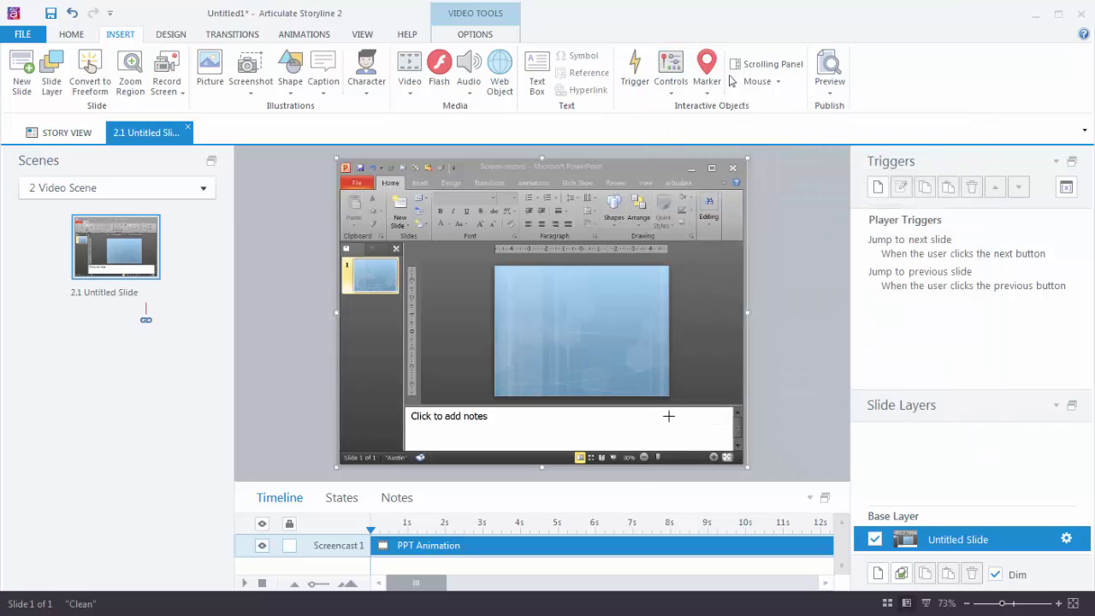
{"action": "left_click_drag", "start_coordinate": [668, 418], "coordinate": [717, 444]}
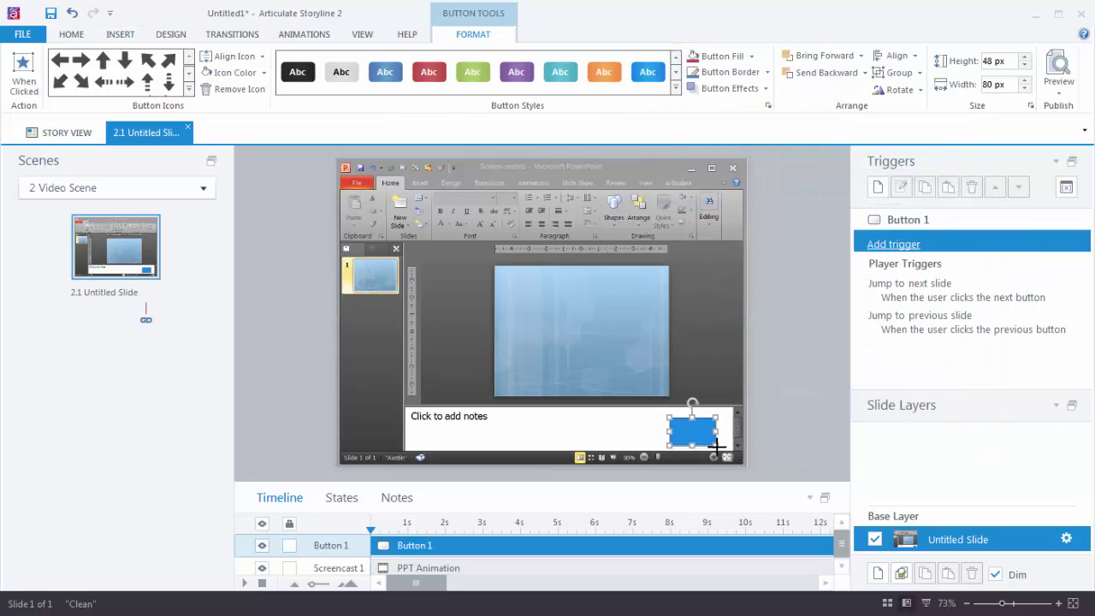
{"action": "type", "text": "HELP"}
Step: Add a new slide layer and name it Help
{"action": "left_click", "coordinate": [876, 574]}
{"action": "double_click", "coordinate": [946, 490]}
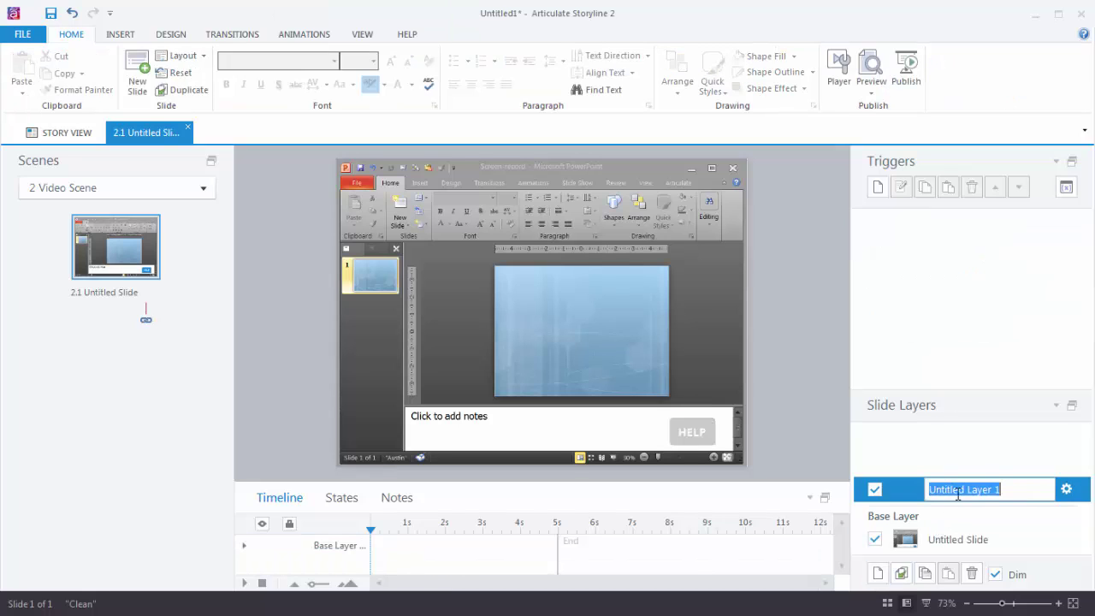
{"action": "type", "text": "Help"}
{"action": "key", "text": "Return"}
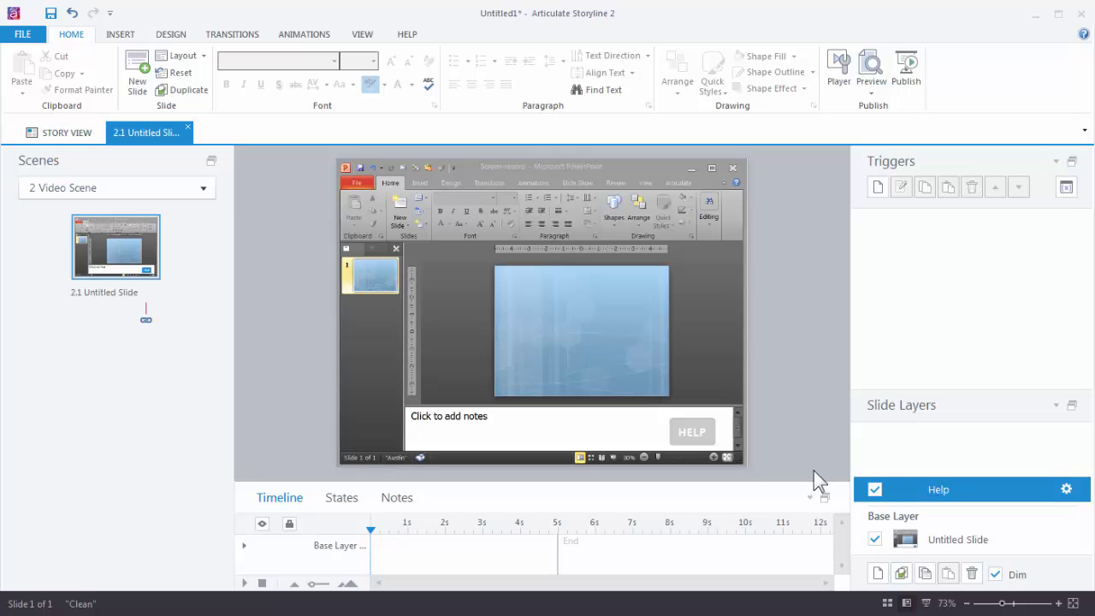
Step: Draw a square-cornered rectangle on the Help layer
{"action": "left_click", "coordinate": [118, 34]}
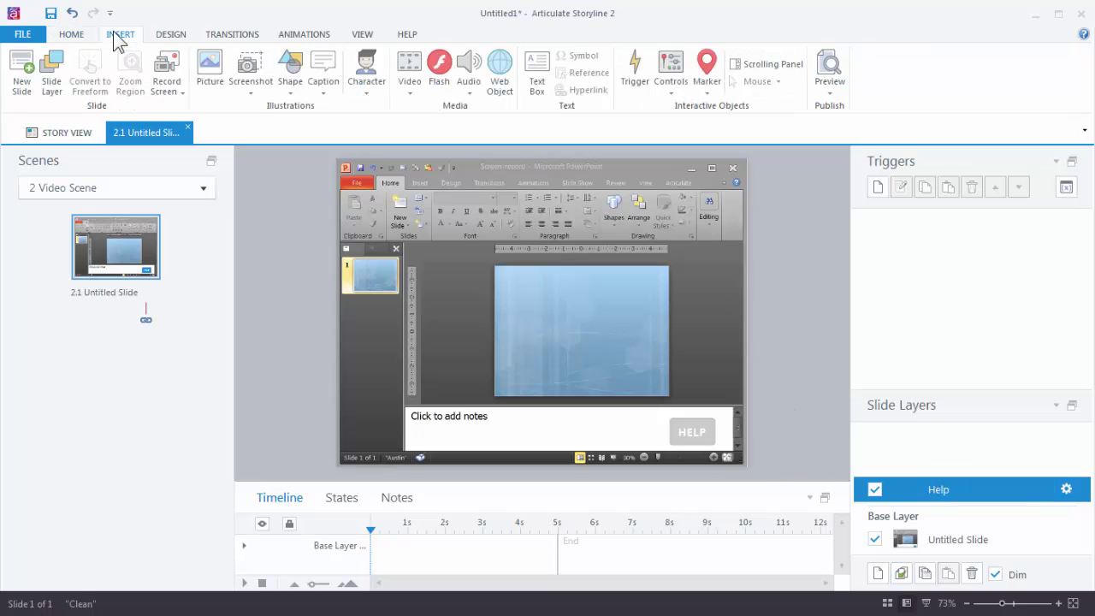
{"action": "left_click", "coordinate": [290, 84]}
{"action": "left_click", "coordinate": [301, 156]}
{"action": "mouse_move", "coordinate": [619, 290]}
{"action": "left_mouse_down"}
{"action": "mouse_move", "coordinate": [701, 396]}
{"action": "mouse_move", "coordinate": [728, 409]}
{"action": "left_mouse_up"}
{"action": "left_click_drag", "start_coordinate": [637, 295], "coordinate": [625, 289]}
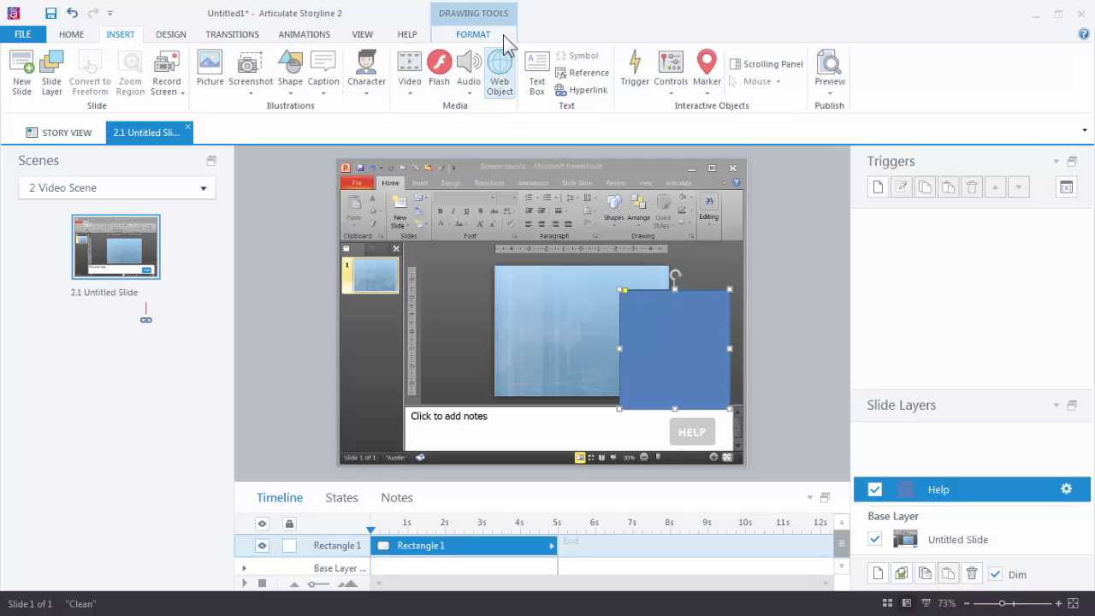
Step: Apply the white outlined shape style to the rectangle
{"action": "left_click", "coordinate": [479, 34]}
{"action": "left_click", "coordinate": [613, 87]}
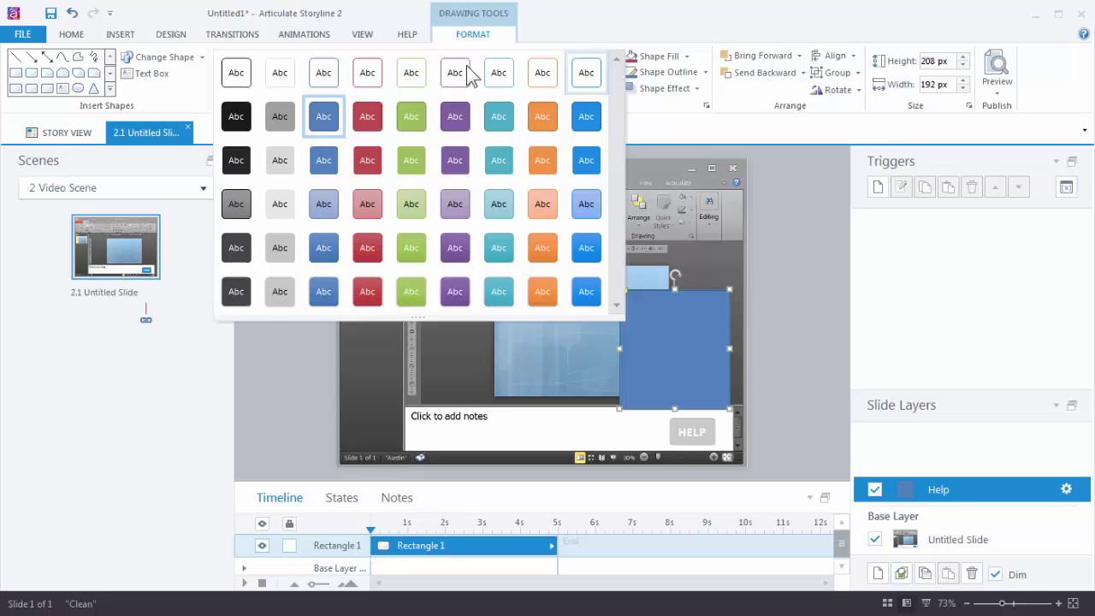
{"action": "left_click", "coordinate": [253, 84]}
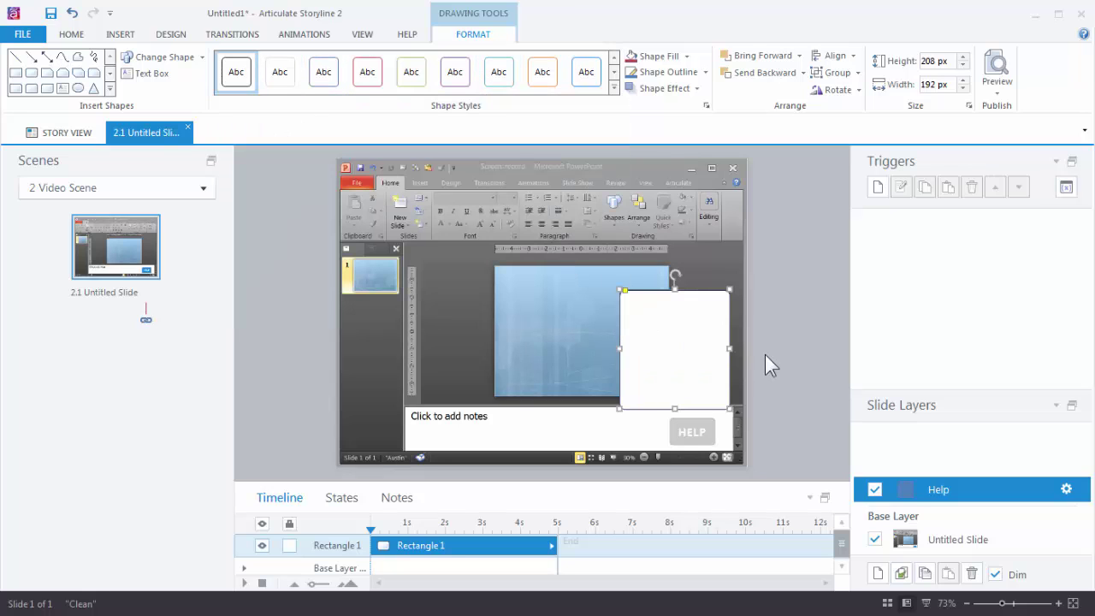
Step: Fill the rectangle with Lorem ipsum placeholder text using =lorem()
{"action": "left_click", "coordinate": [657, 327]}
{"action": "type", "text": "=lorem()"}
{"action": "key", "text": "Return"}
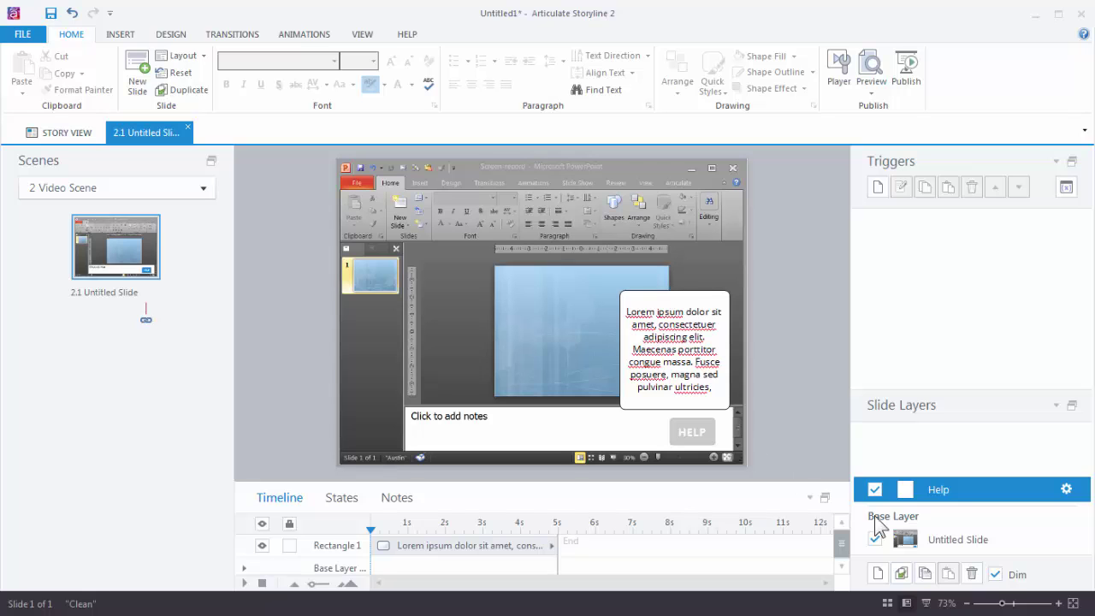
Step: On the base layer, add a trigger so the HELP button shows the Help layer
{"action": "left_click", "coordinate": [939, 536]}
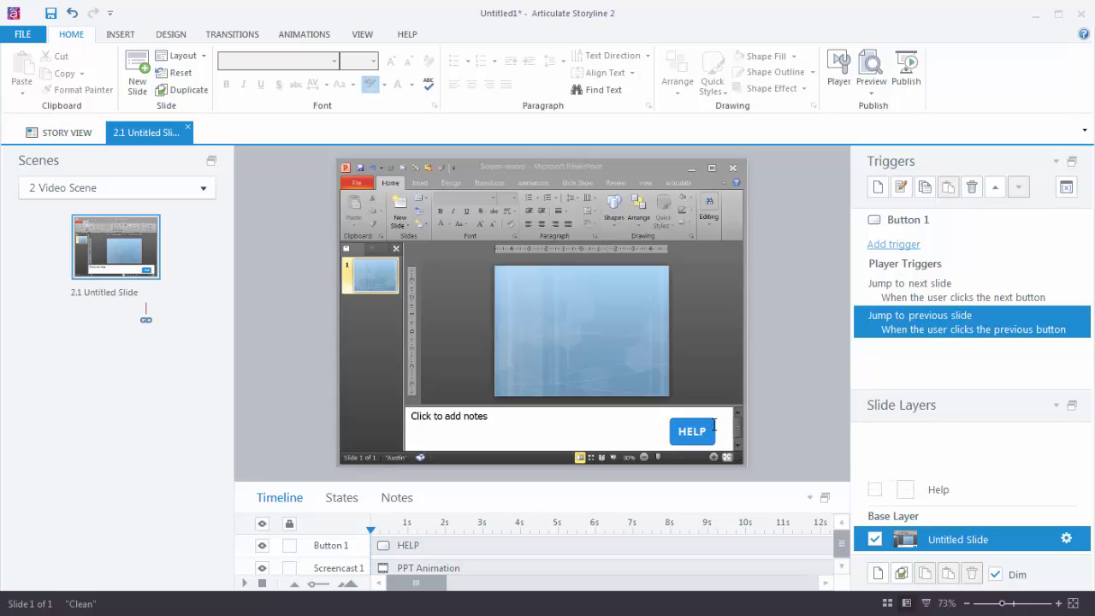
{"action": "left_click", "coordinate": [881, 245]}
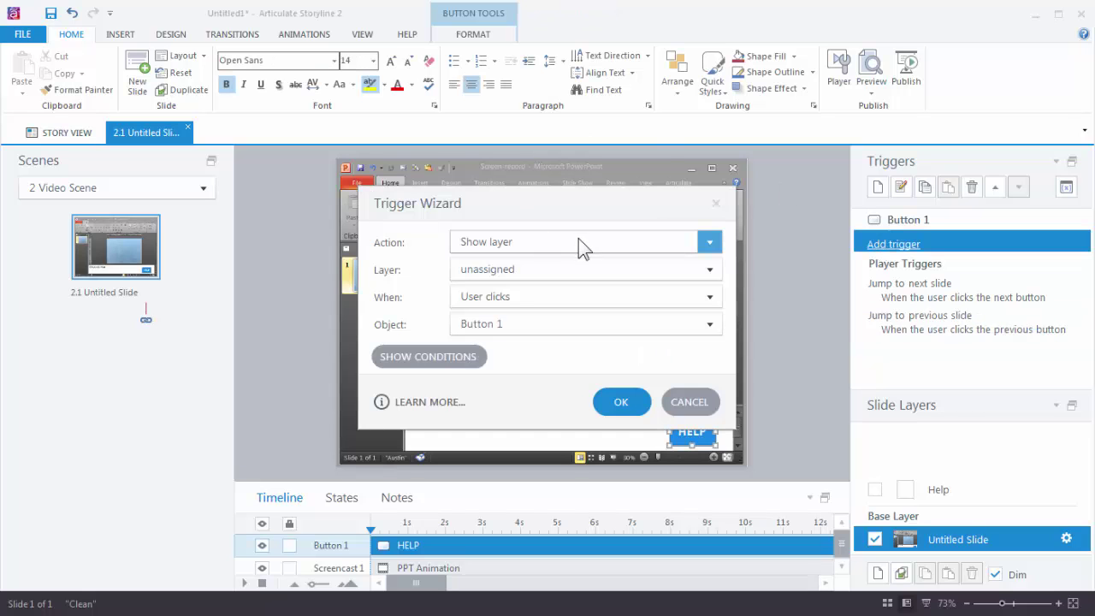
{"action": "left_click", "coordinate": [512, 270]}
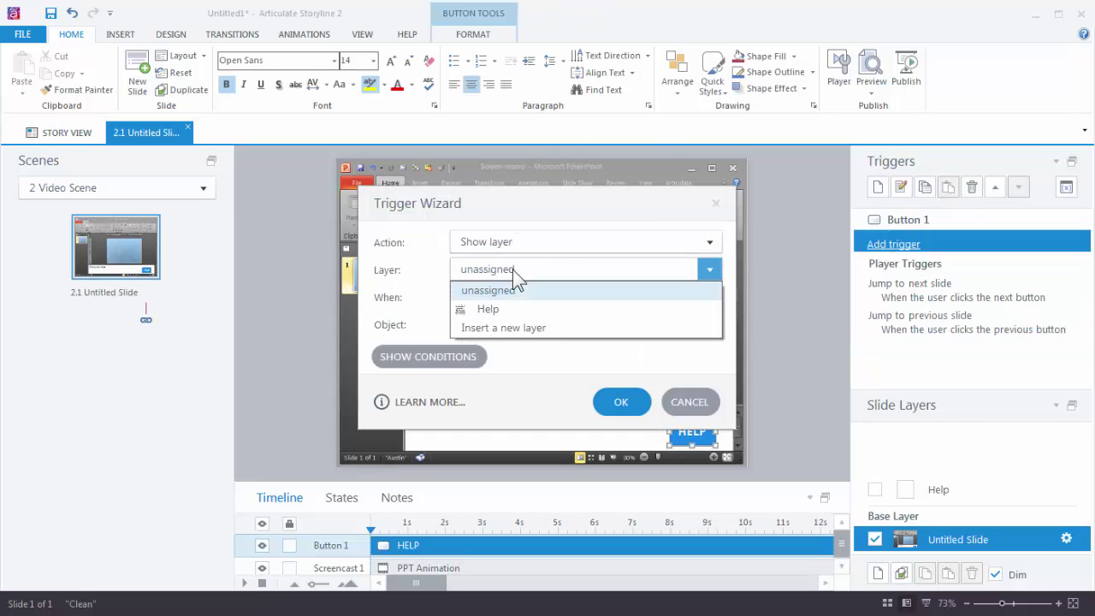
{"action": "left_click", "coordinate": [479, 309]}
{"action": "left_click", "coordinate": [609, 405]}
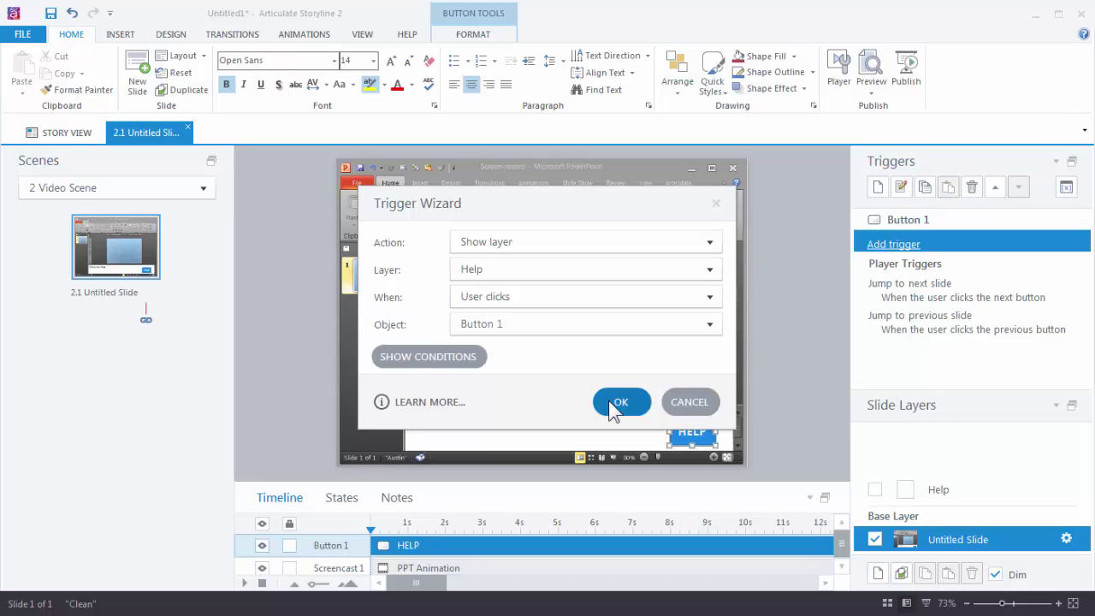
Step: On the Help layer, add a trigger so clicking the text box hides this layer
{"action": "left_click", "coordinate": [935, 492]}
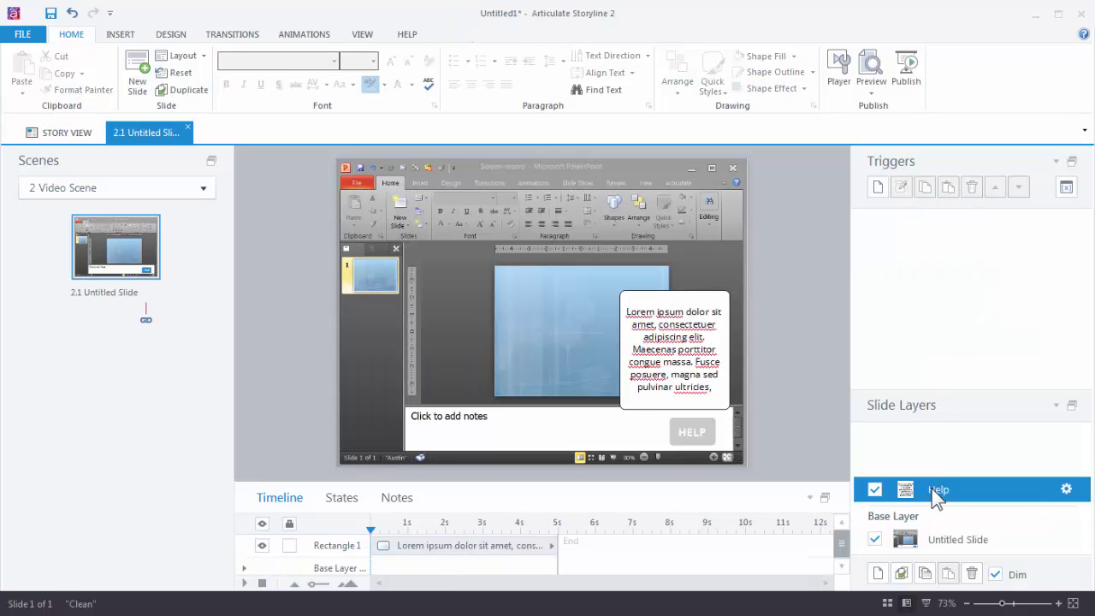
{"action": "left_click", "coordinate": [716, 296]}
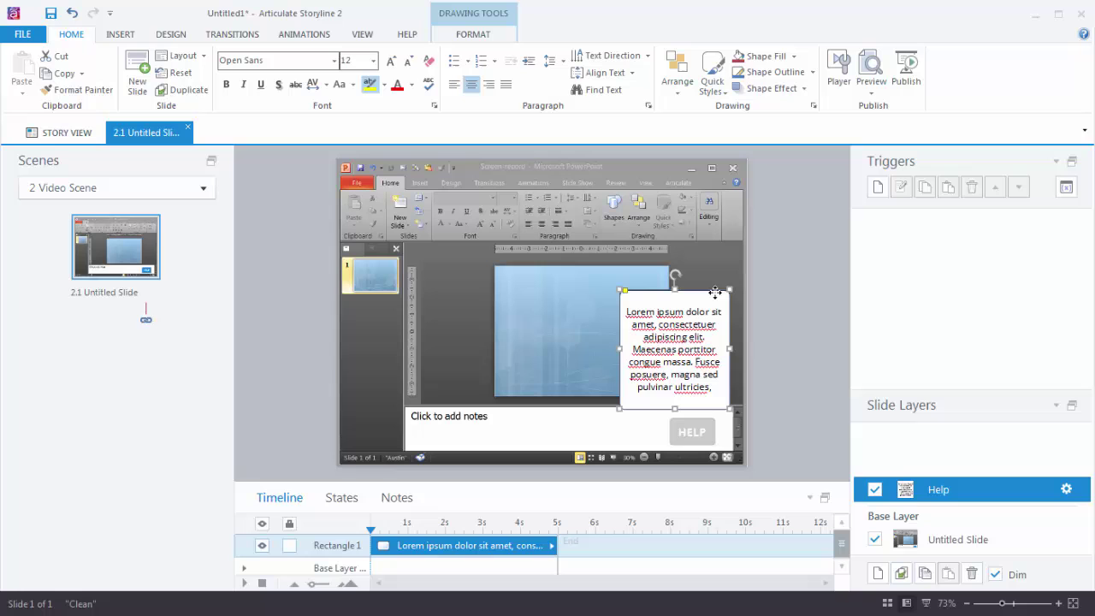
{"action": "left_click", "coordinate": [877, 189]}
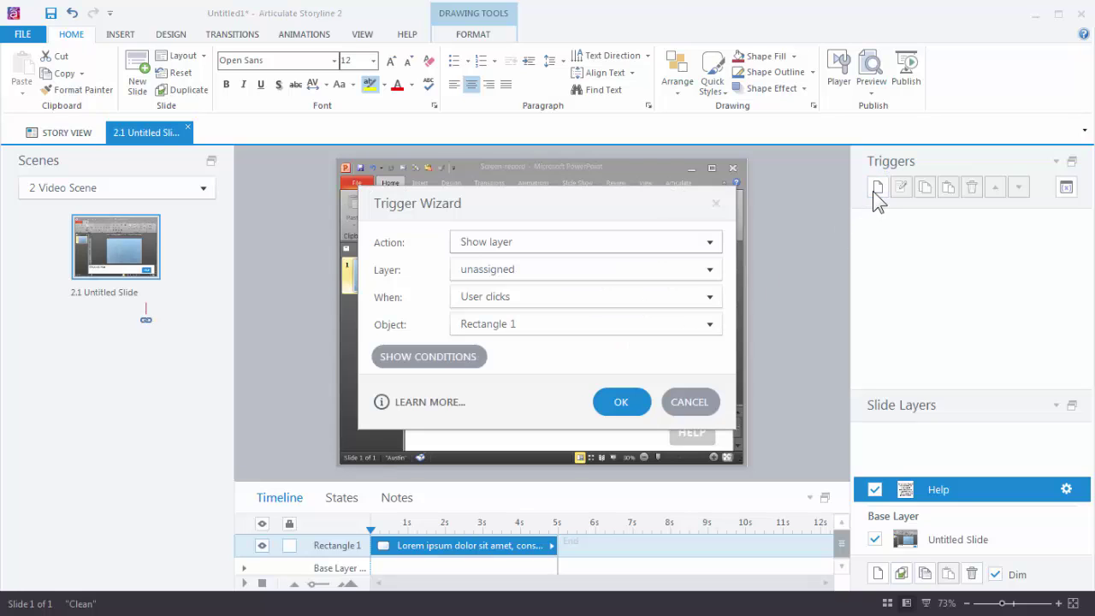
{"action": "left_click", "coordinate": [483, 248]}
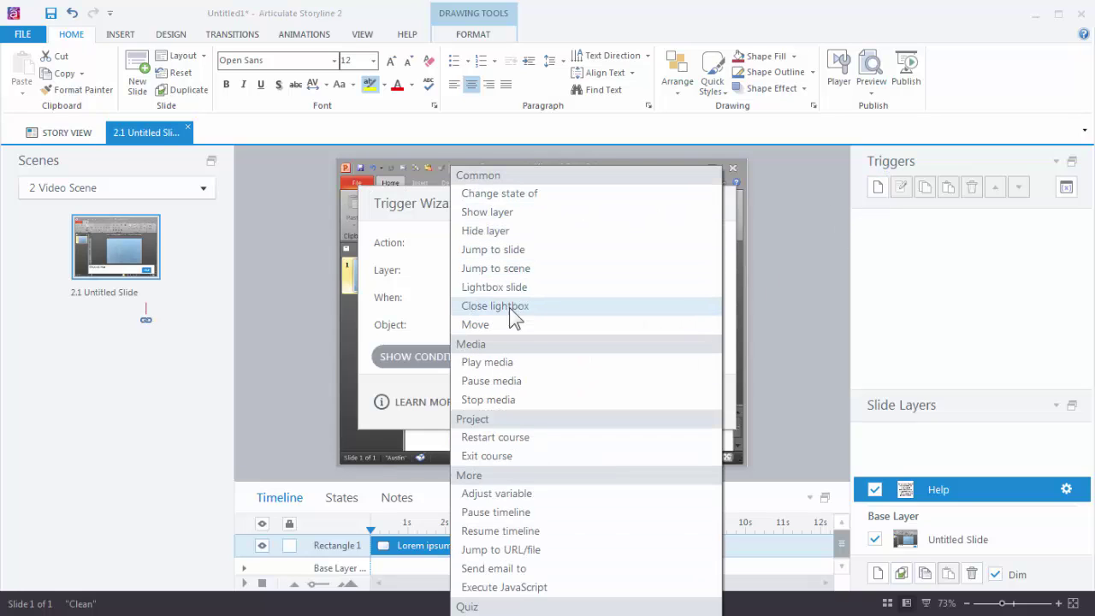
{"action": "left_click", "coordinate": [485, 231]}
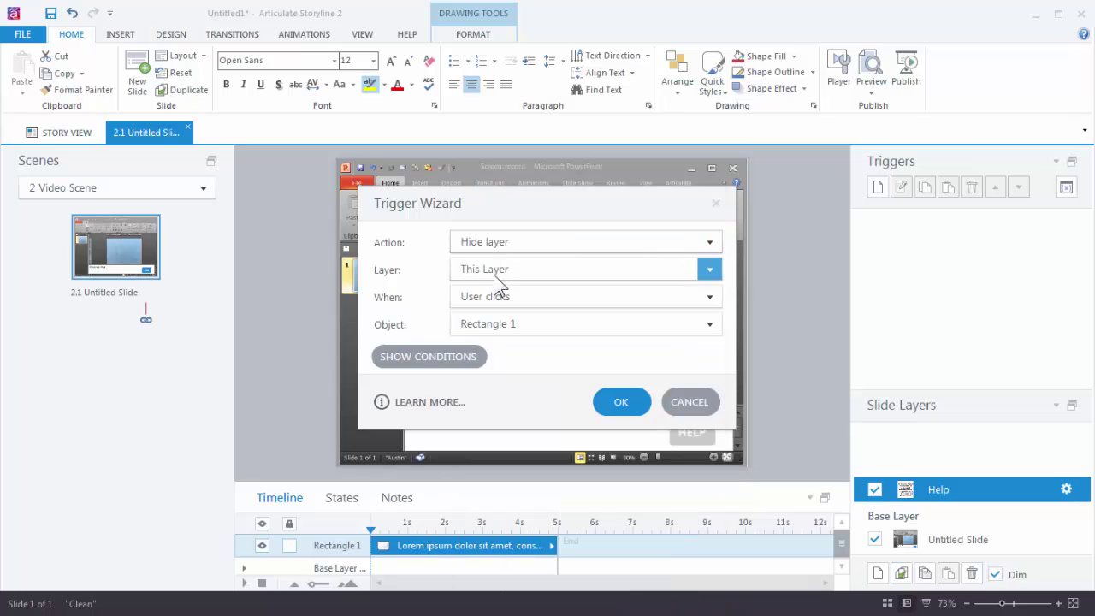
{"action": "left_click", "coordinate": [623, 401]}
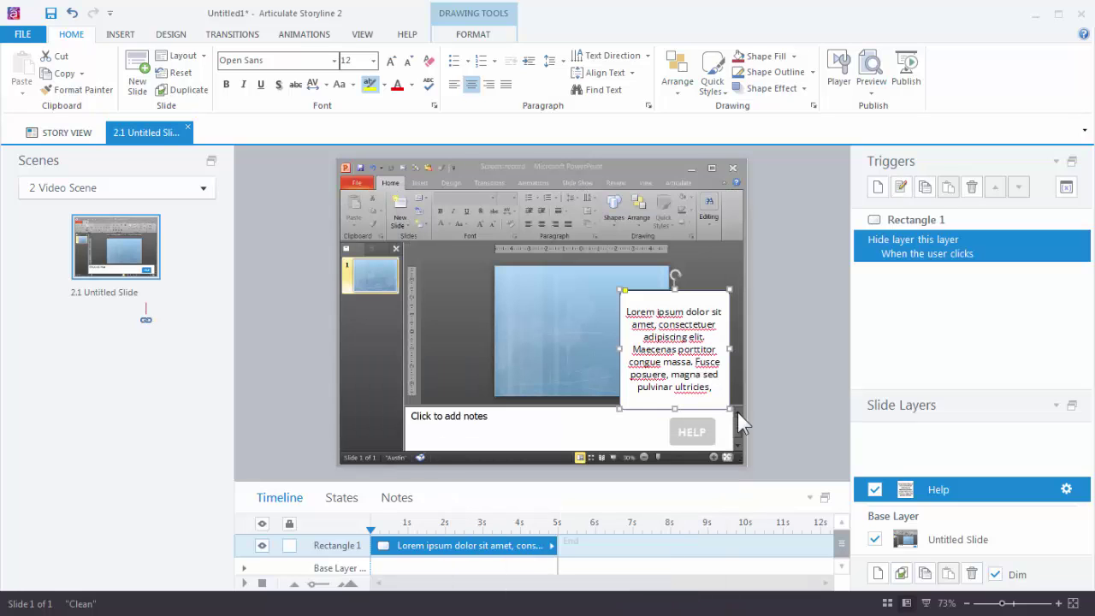
{"action": "left_click", "coordinate": [871, 93]}
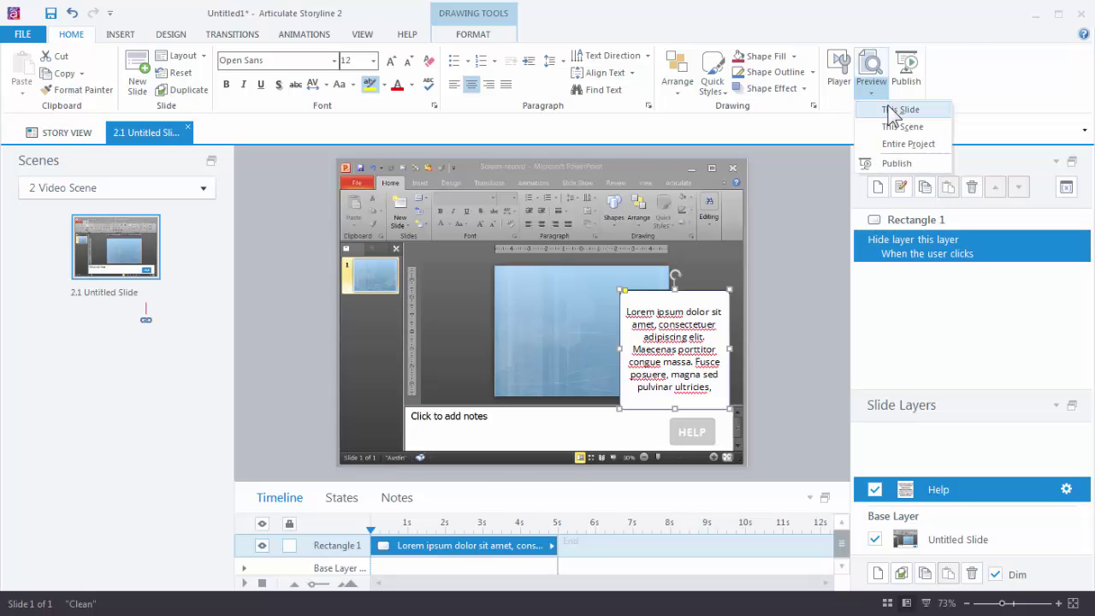
{"action": "left_click", "coordinate": [894, 110]}
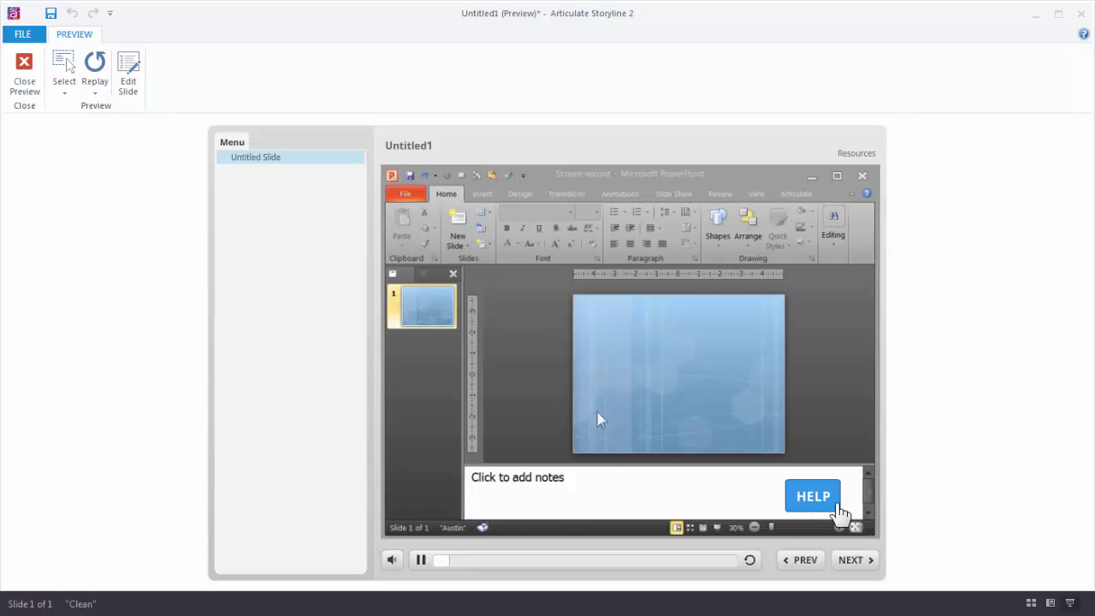
{"action": "left_click", "coordinate": [824, 500]}
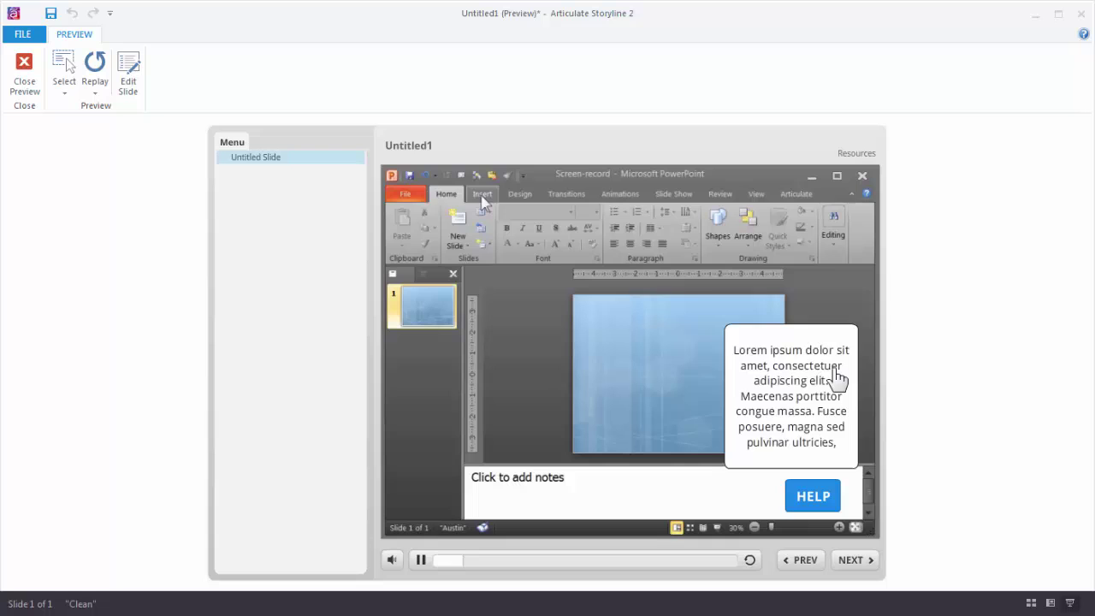
{"action": "left_click", "coordinate": [818, 496]}
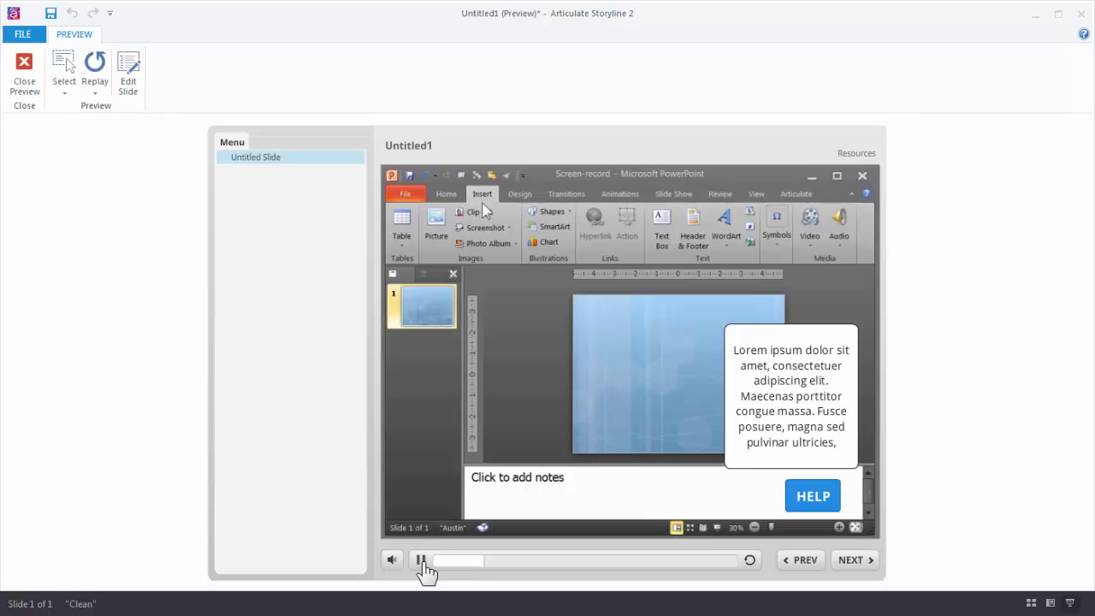
{"action": "left_click", "coordinate": [26, 73]}
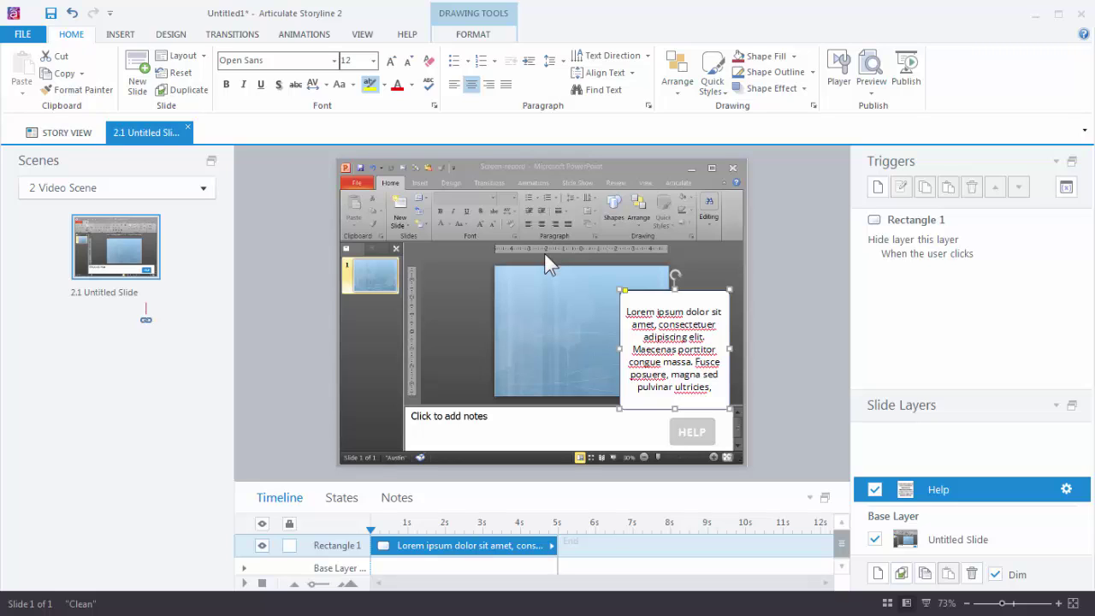
Step: Enable 'Pause timeline of base layer' in the Help layer's properties
{"action": "left_click", "coordinate": [1066, 490]}
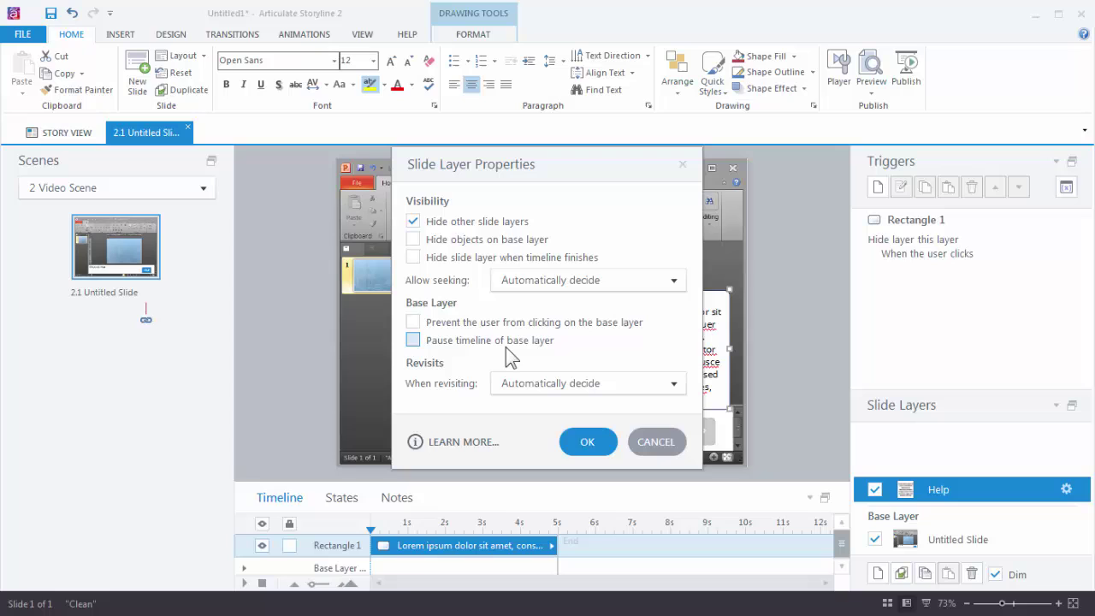
{"action": "left_click", "coordinate": [413, 340]}
{"action": "left_click", "coordinate": [587, 443]}
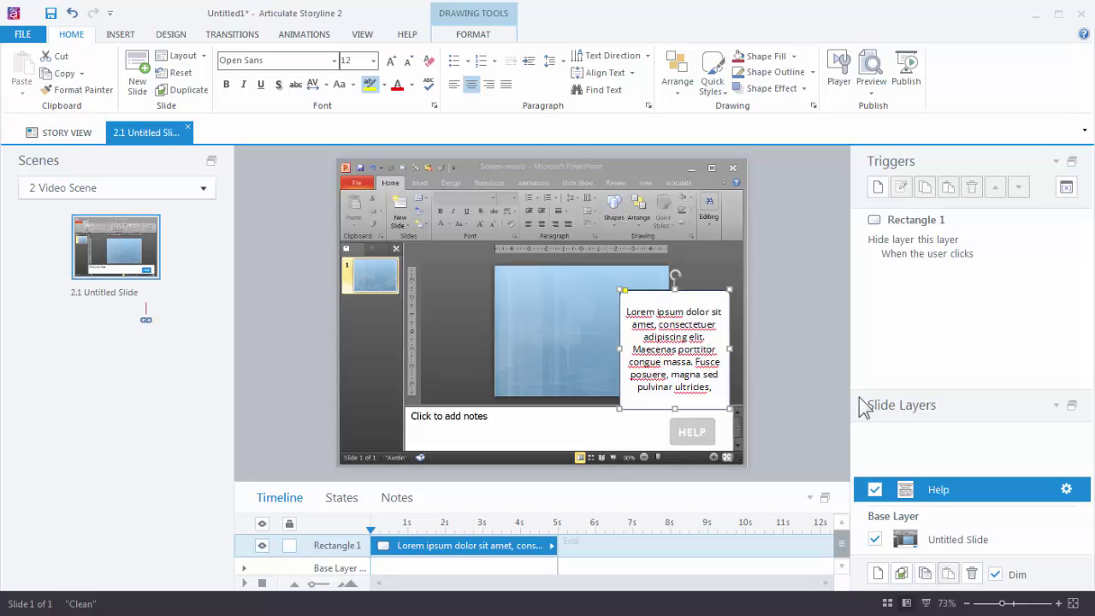
{"action": "left_click", "coordinate": [873, 89]}
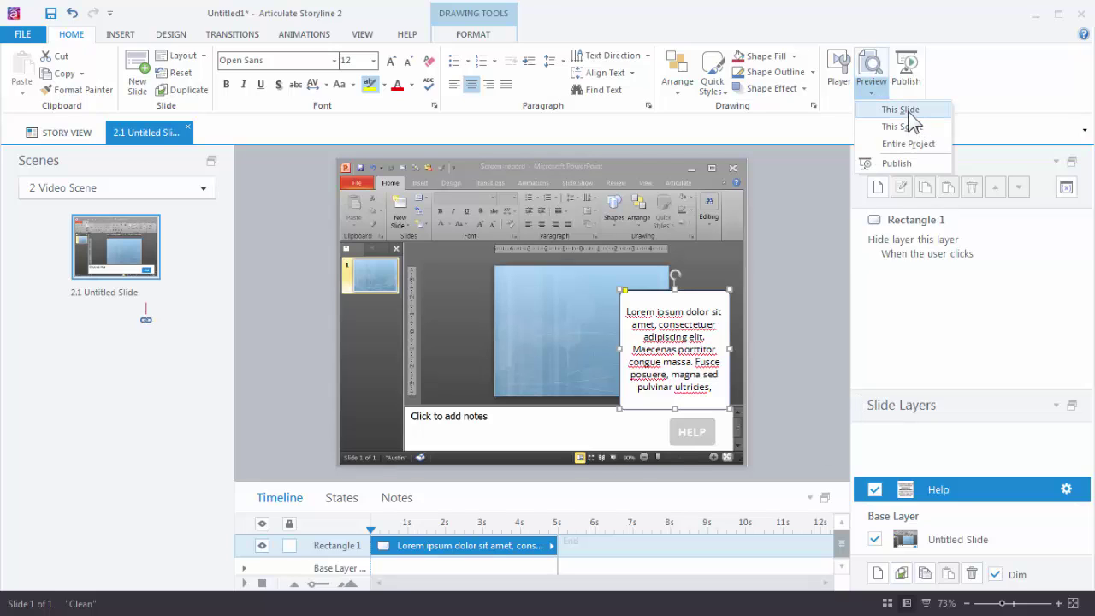
{"action": "left_click", "coordinate": [905, 110]}
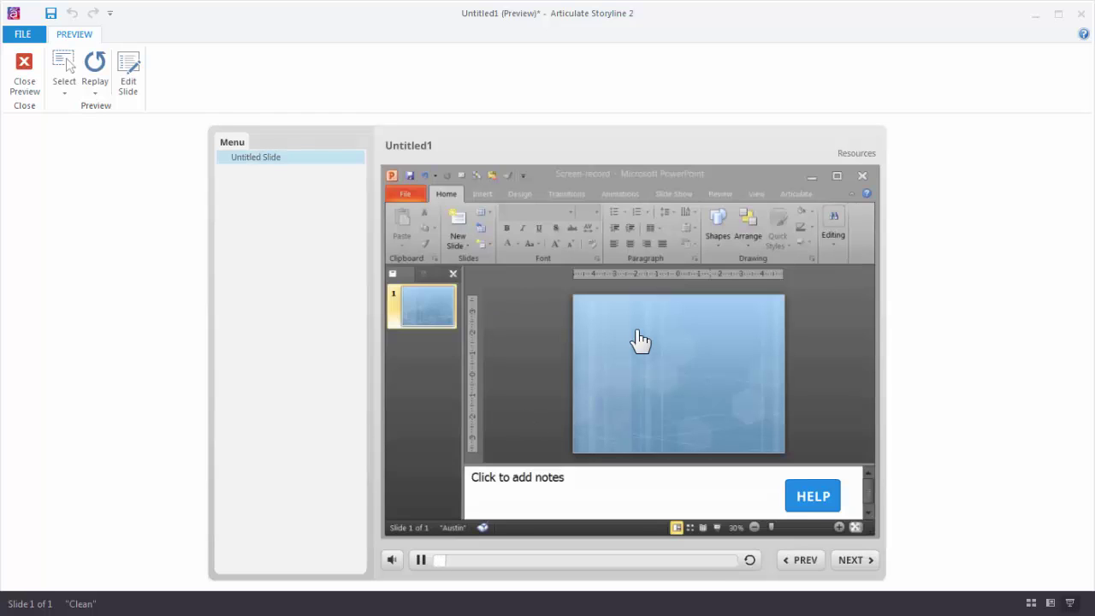
{"action": "left_click", "coordinate": [830, 507]}
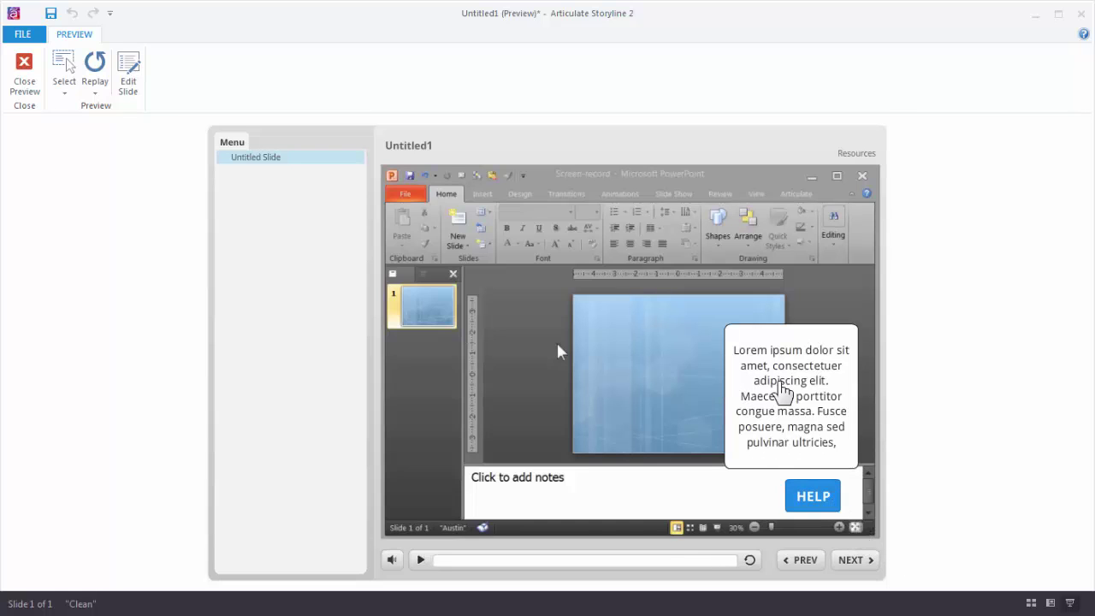
{"action": "left_click", "coordinate": [783, 390]}
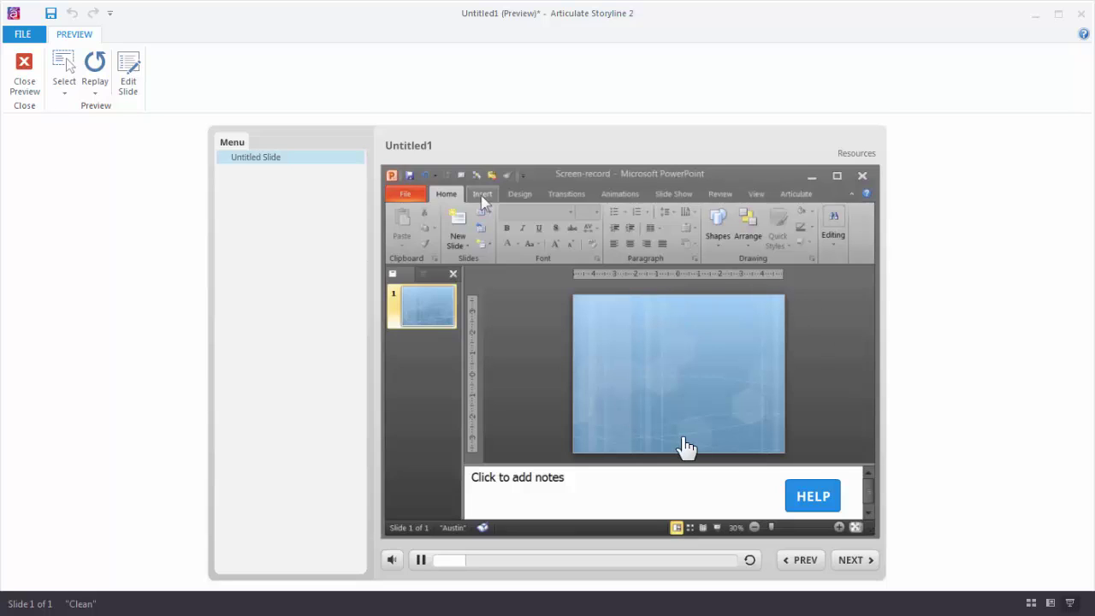
{"action": "left_click", "coordinate": [813, 496]}
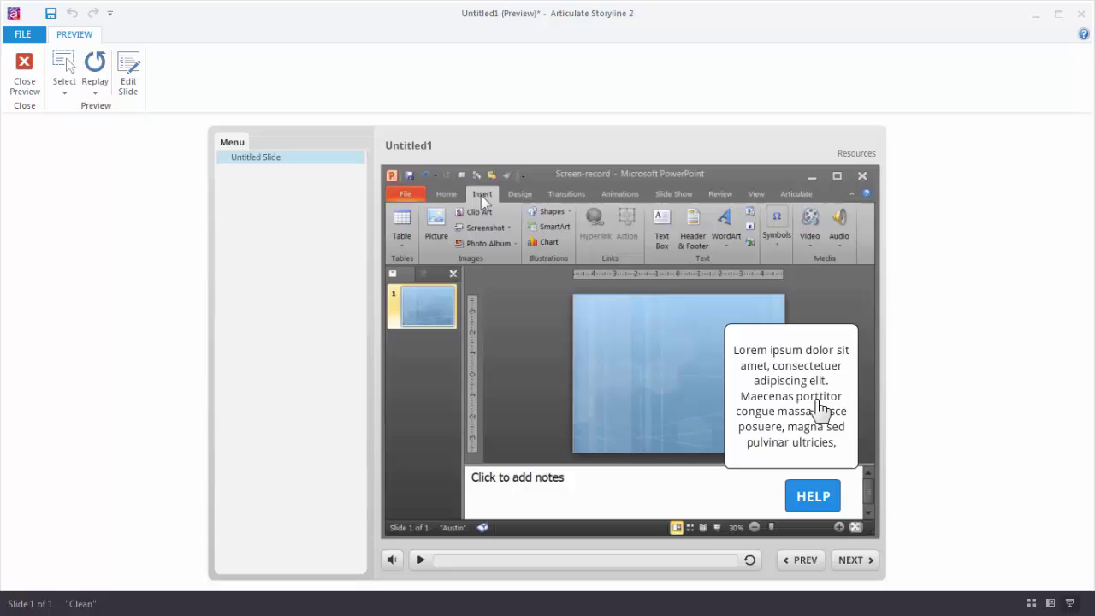
{"action": "left_click", "coordinate": [826, 410]}
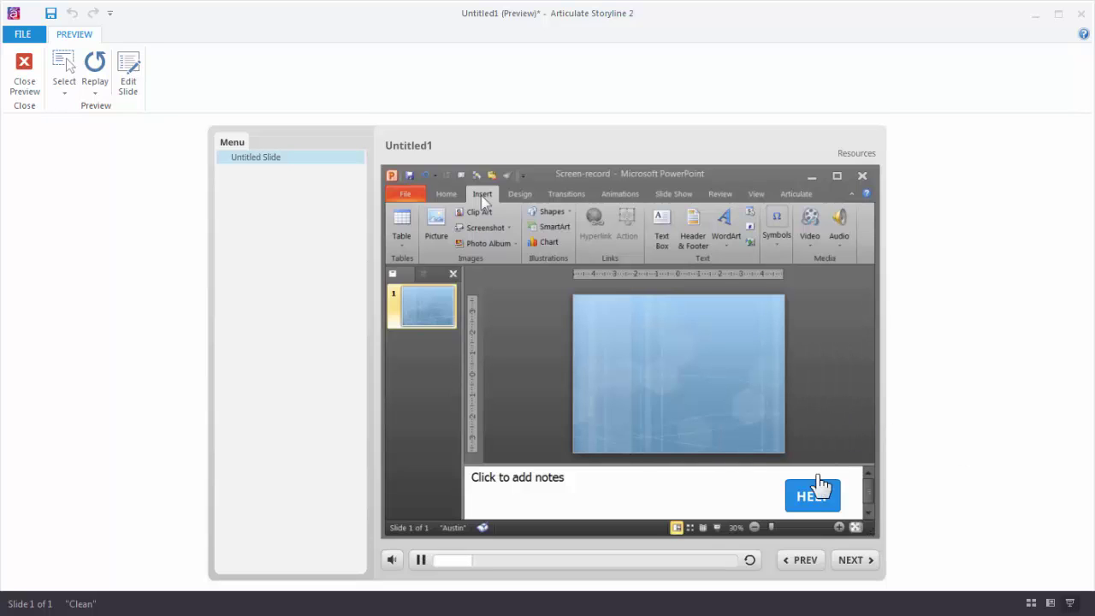
{"action": "left_click", "coordinate": [24, 76]}
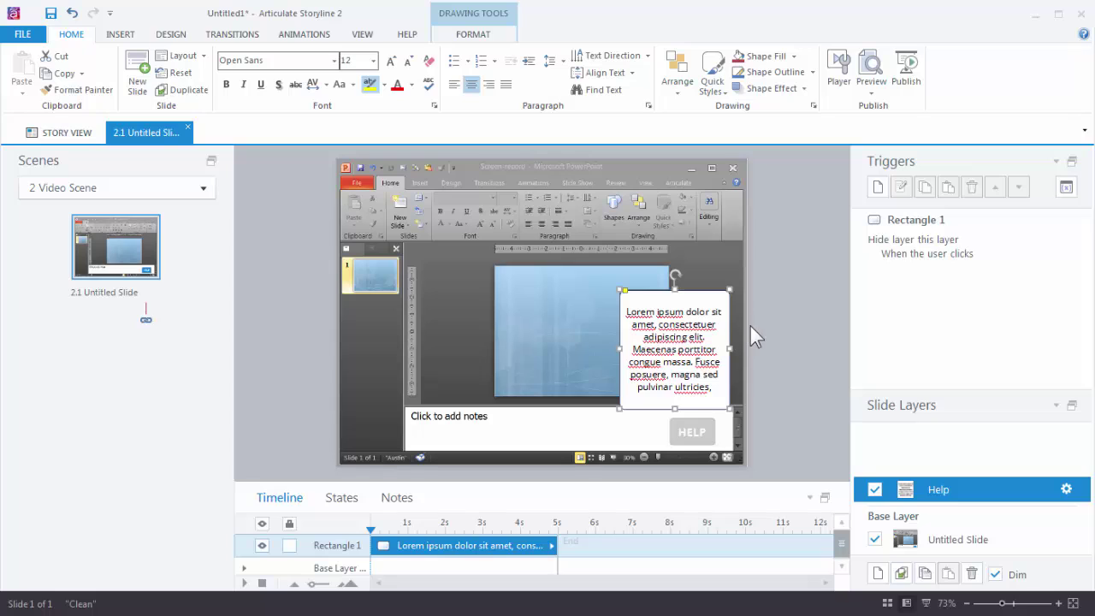